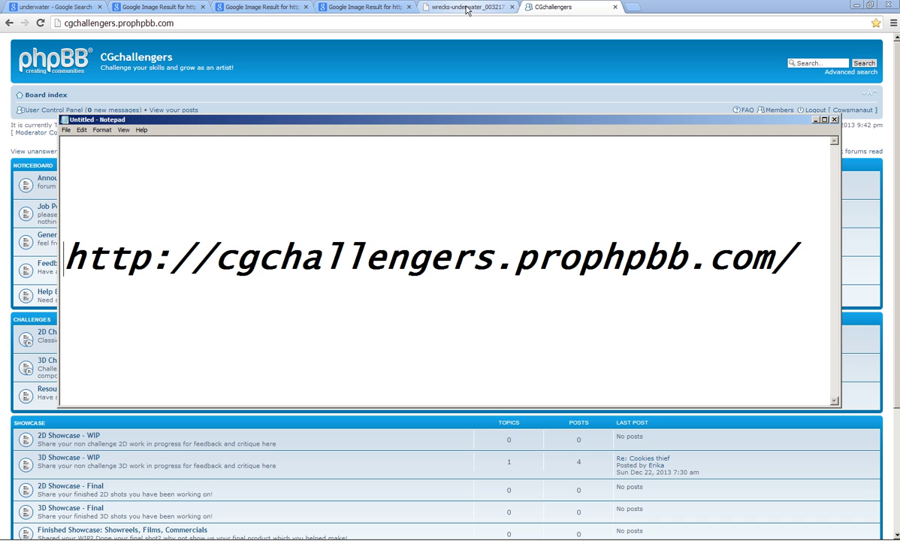
Review the open underwater reference photos: the sunken propeller wreck, the sunlit swimmer, the underwater nightclub and the coral reef.
{"action": "left_click", "coordinate": [440, 9]}
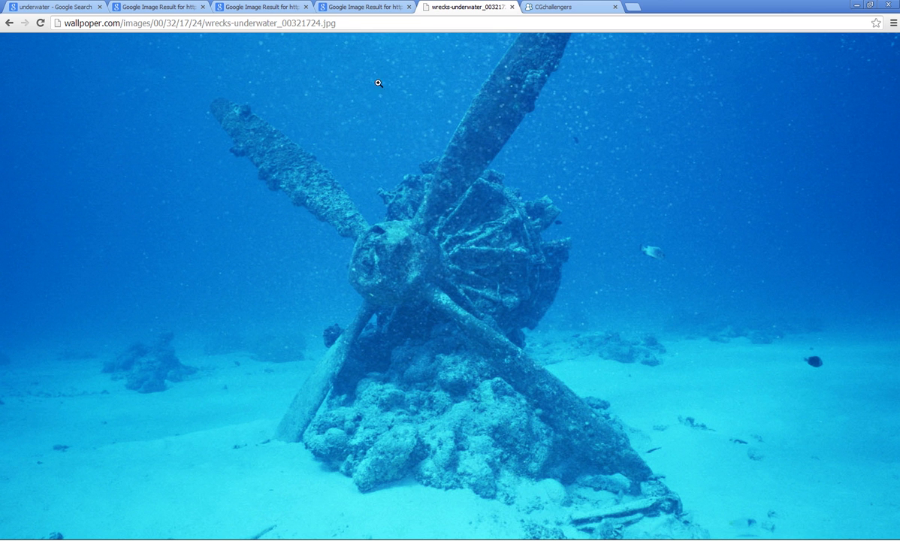
{"action": "left_click", "coordinate": [369, 10]}
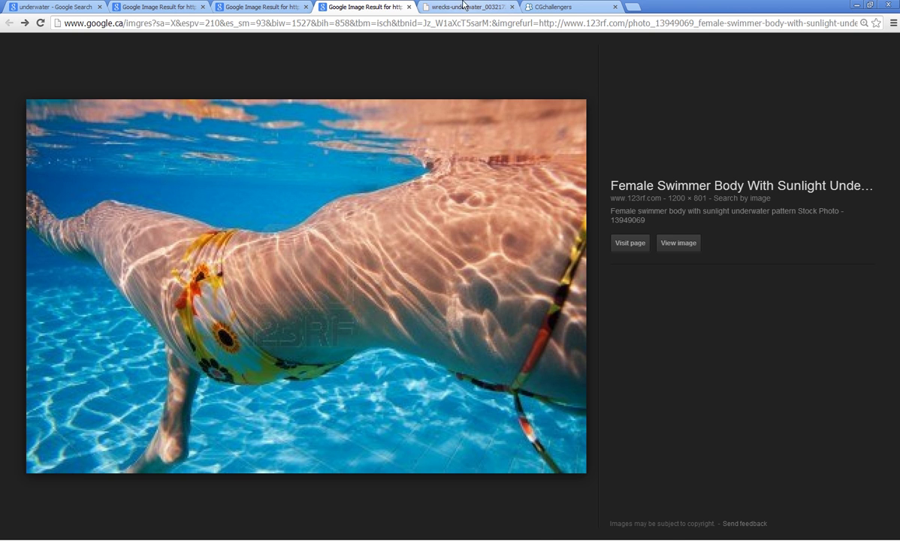
{"action": "left_click", "coordinate": [478, 6]}
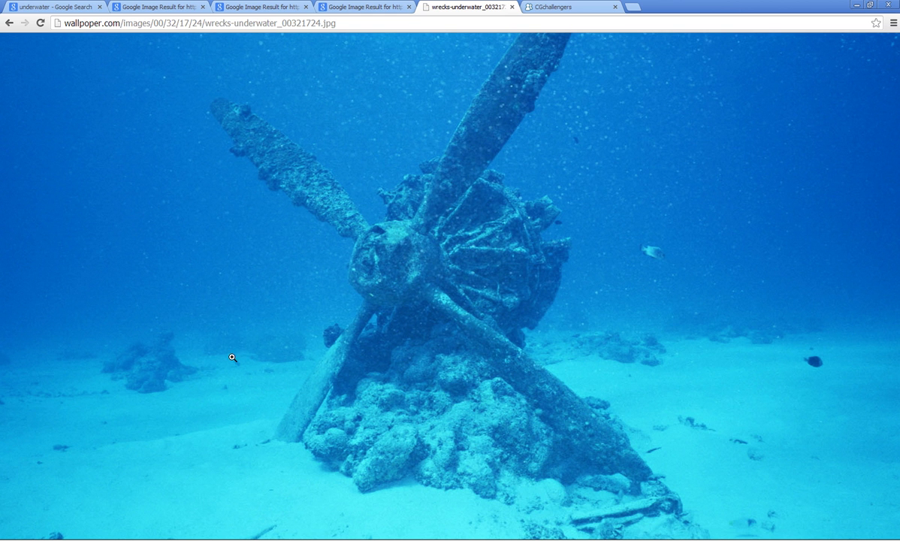
{"action": "left_click", "coordinate": [271, 9]}
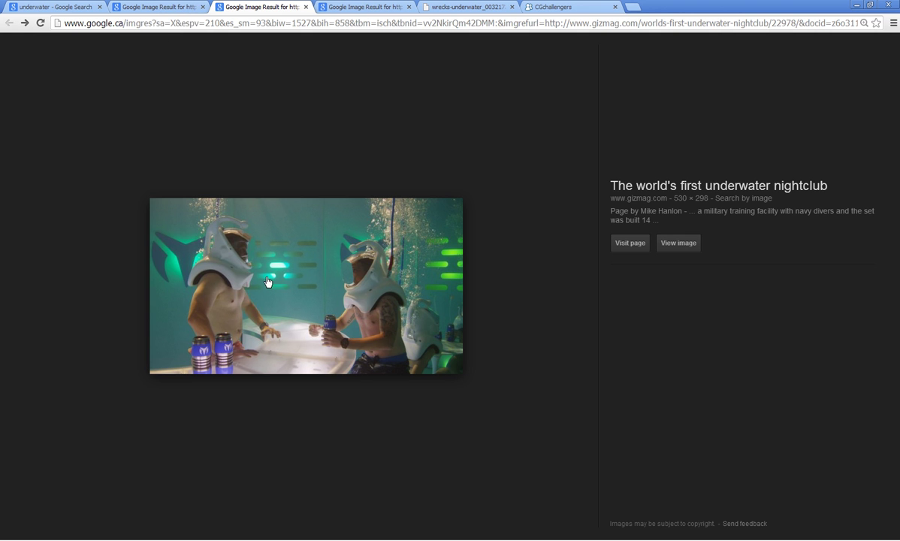
{"action": "left_click", "coordinate": [170, 12]}
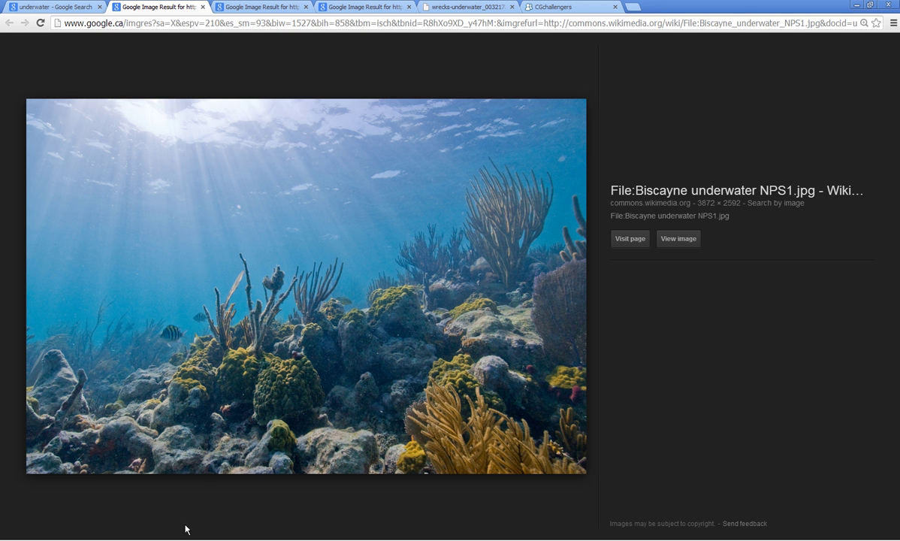
Switch to Maya and minimize the Render View and Render Settings windows to reveal the shipwreck scene.
{"action": "key", "text": "alt+Tab"}
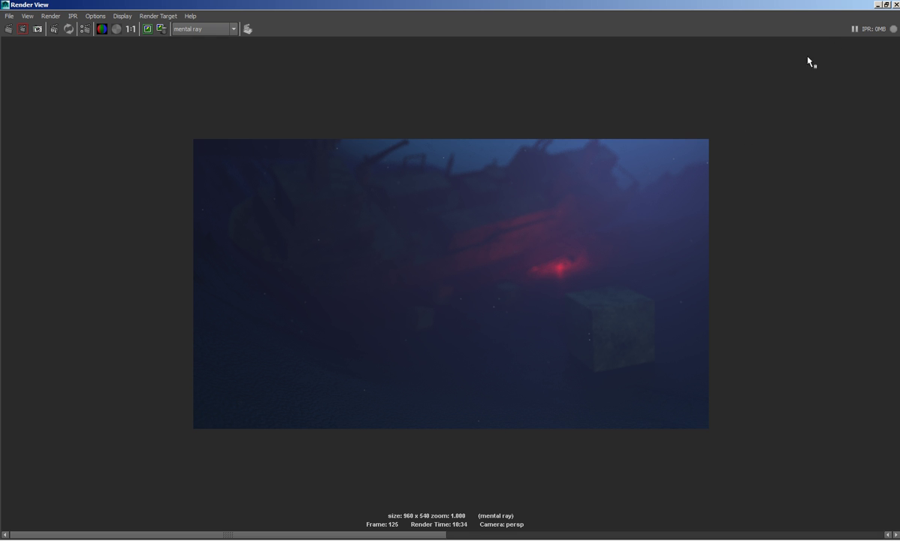
{"action": "left_click", "coordinate": [877, 6]}
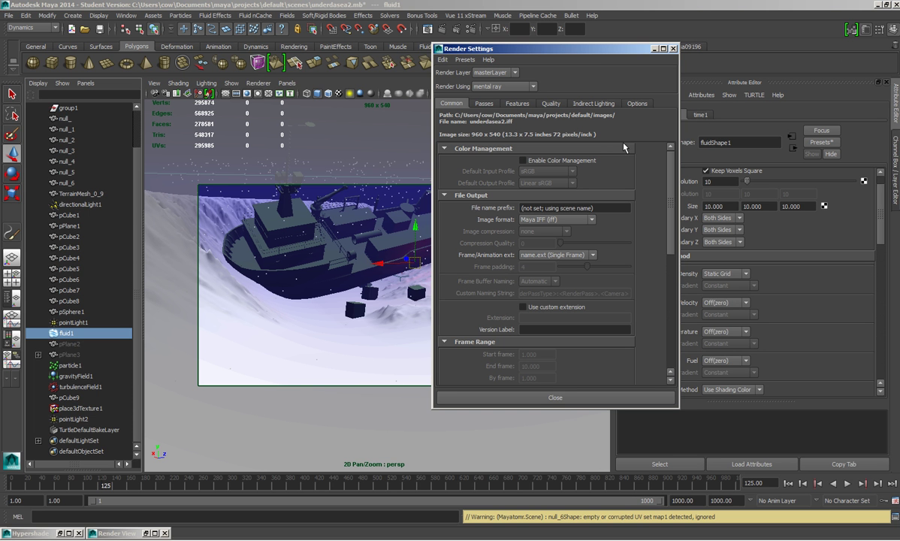
{"action": "left_click_drag", "start_coordinate": [592, 53], "coordinate": [440, 44]}
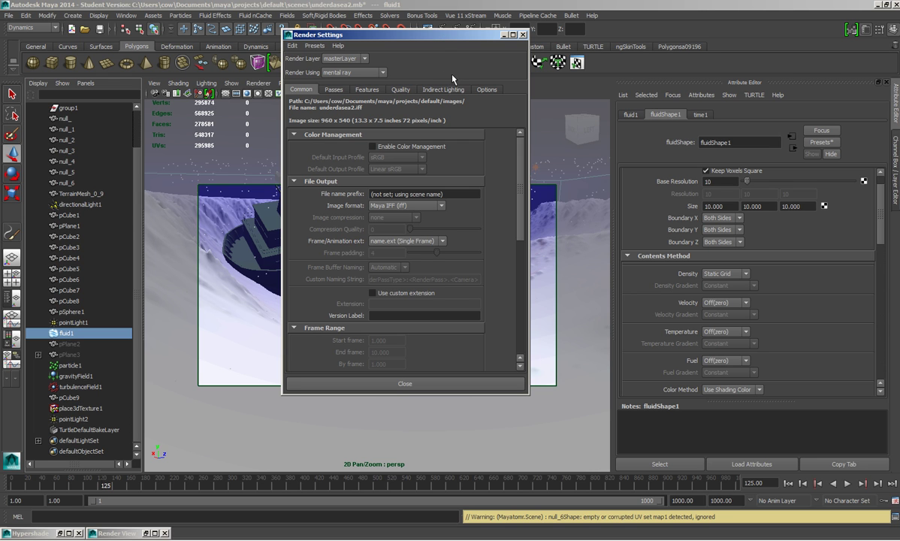
{"action": "left_click", "coordinate": [503, 35]}
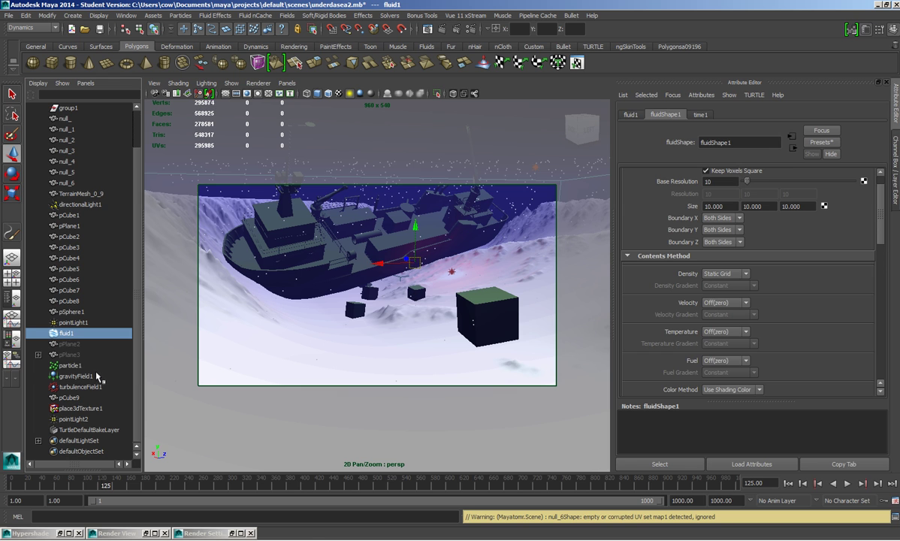
Inspect the particle1 object and compare the attributes of gravityField1 and turbulenceField1 that drive the floating particles.
{"action": "left_click", "coordinate": [72, 366]}
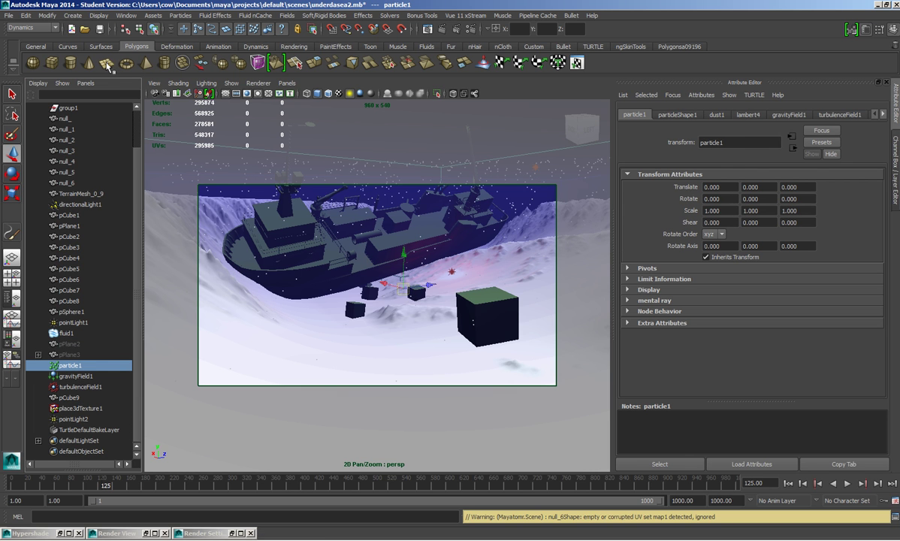
{"action": "left_click", "coordinate": [182, 15]}
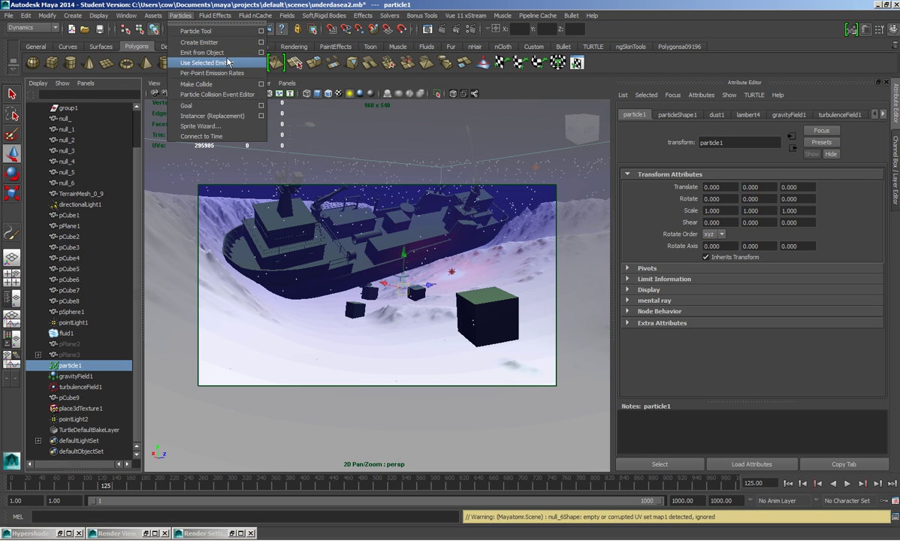
{"action": "left_click", "coordinate": [379, 6]}
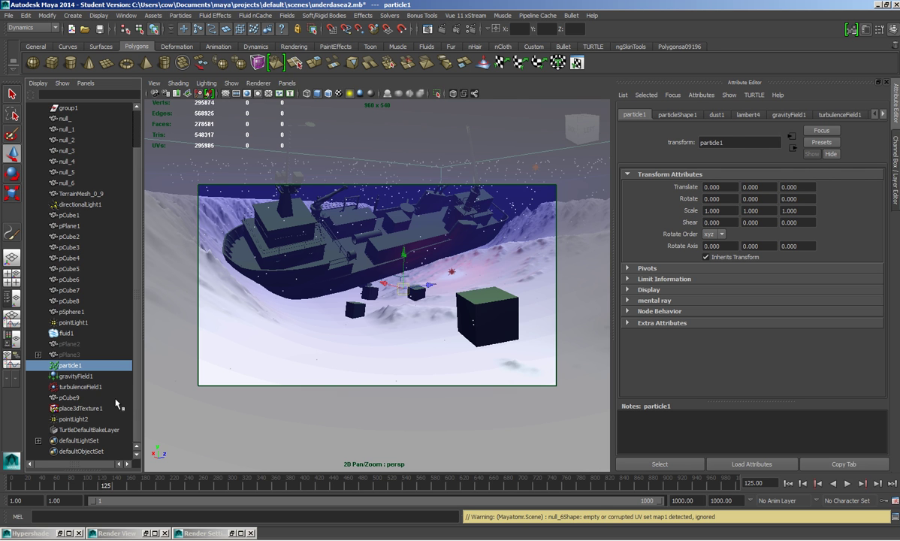
{"action": "left_click", "coordinate": [73, 375]}
{"action": "left_click", "coordinate": [80, 387]}
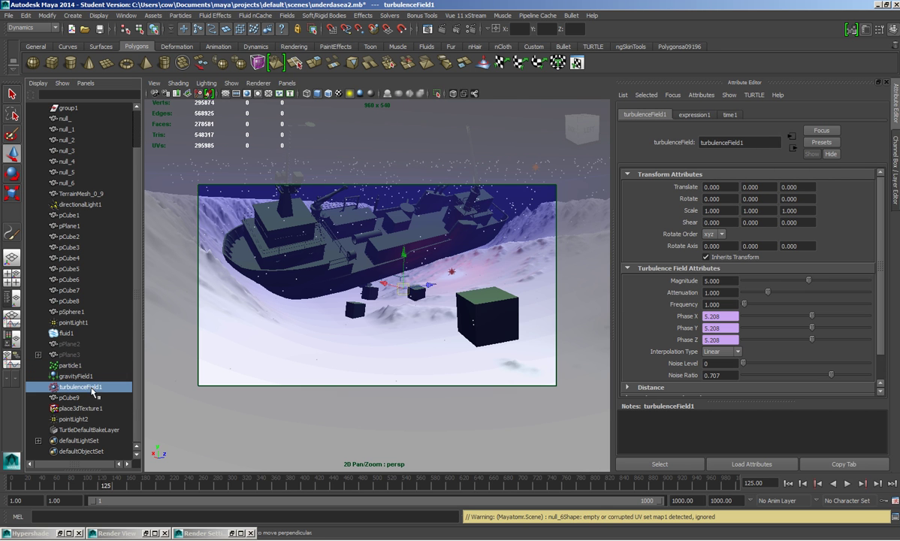
{"action": "left_click", "coordinate": [81, 378]}
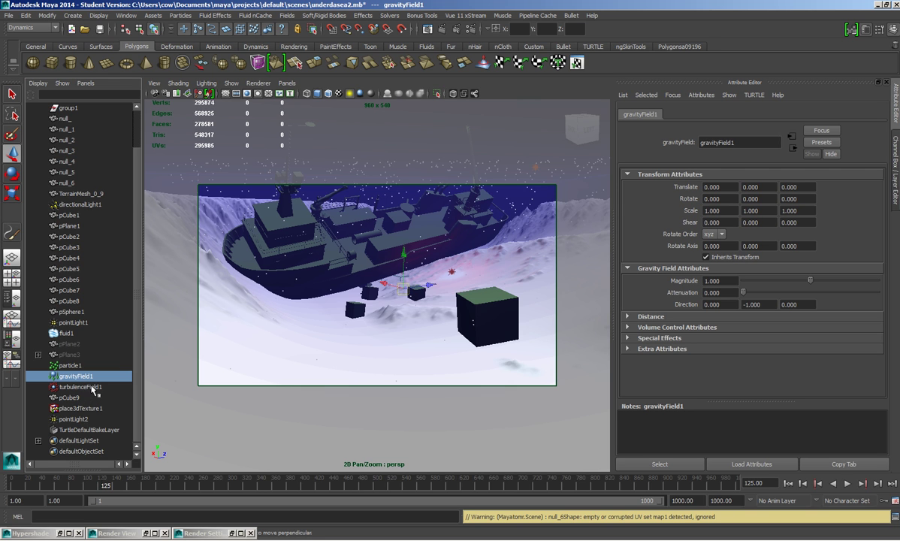
{"action": "left_click", "coordinate": [84, 387]}
{"action": "left_click", "coordinate": [84, 378]}
{"action": "left_click", "coordinate": [87, 387]}
{"action": "left_click", "coordinate": [85, 377]}
{"action": "left_click", "coordinate": [88, 387]}
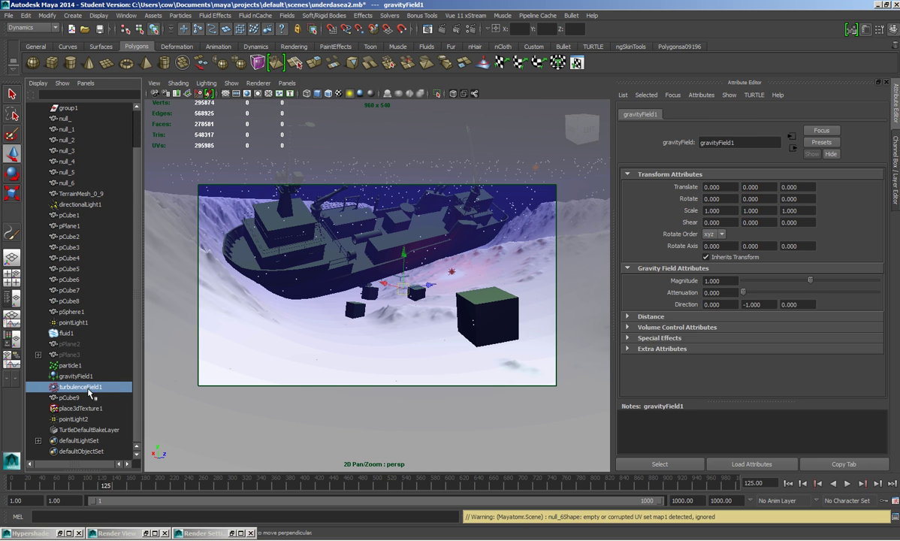
{"action": "left_click", "coordinate": [88, 378]}
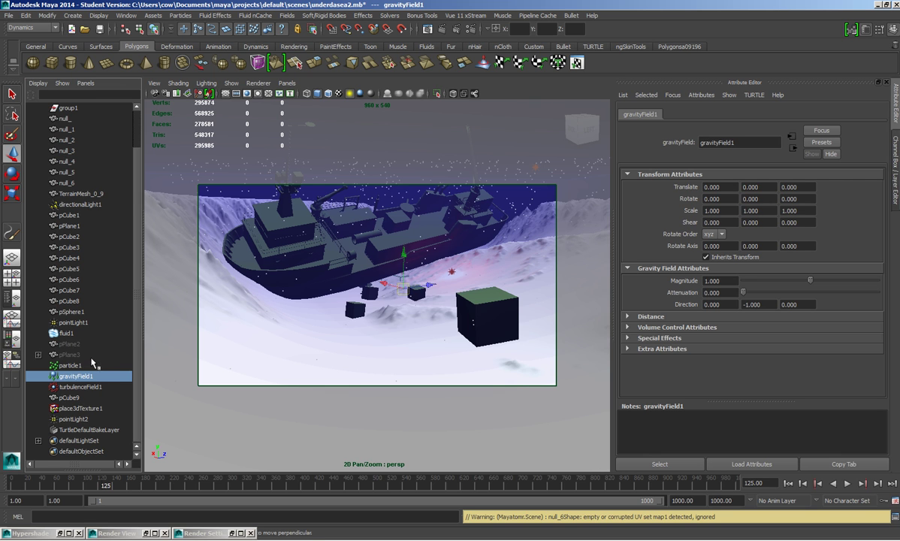
Set the saturation of pointLight2's red color to 0.9 in the light's shape attributes.
{"action": "left_click", "coordinate": [75, 419]}
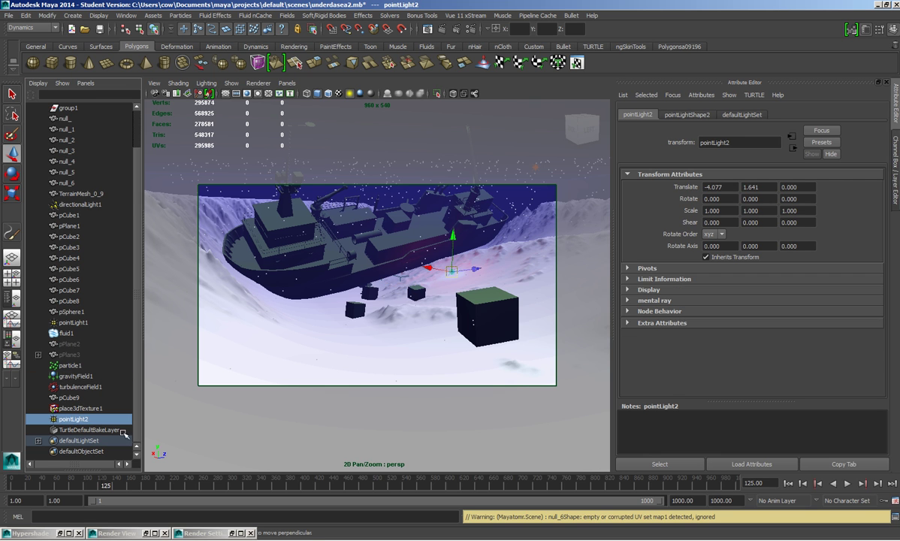
{"action": "left_click", "coordinate": [685, 115]}
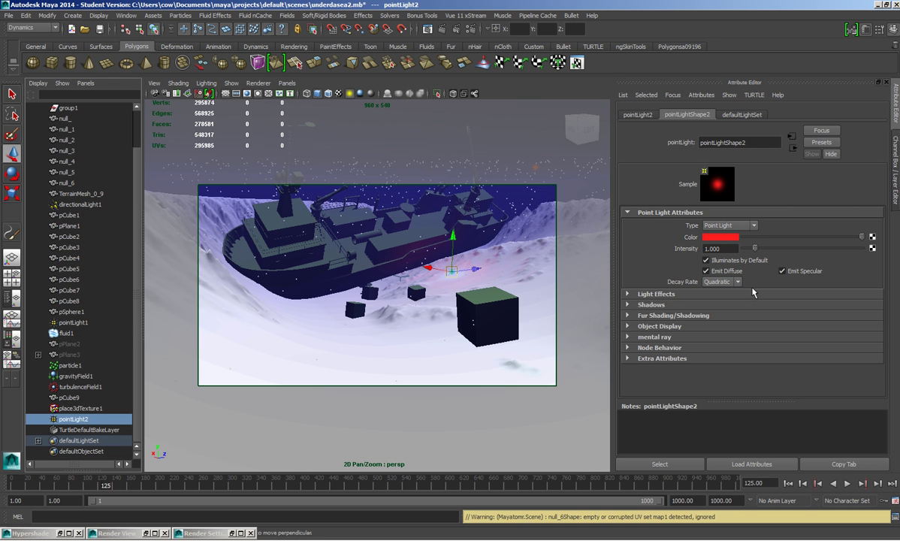
{"action": "left_click", "coordinate": [723, 238]}
{"action": "left_click", "coordinate": [723, 239]}
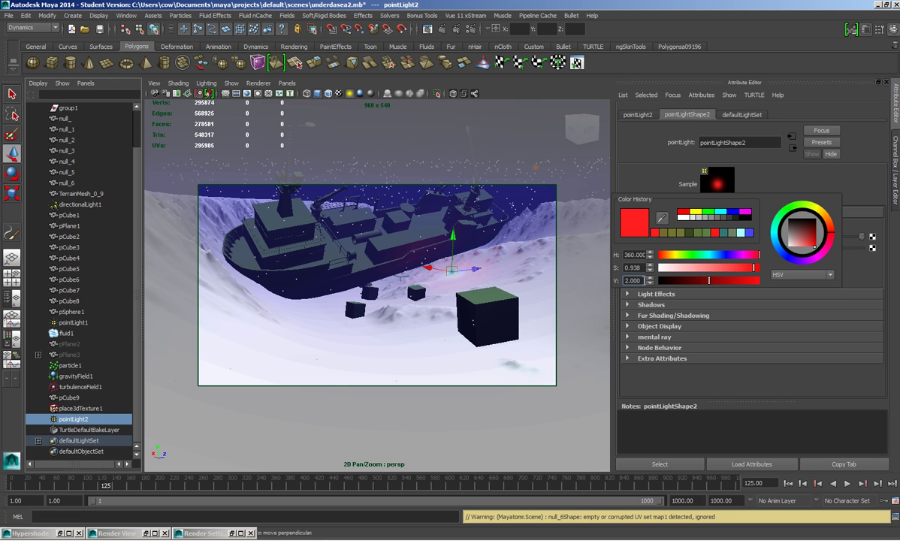
{"action": "key", "text": "Return"}
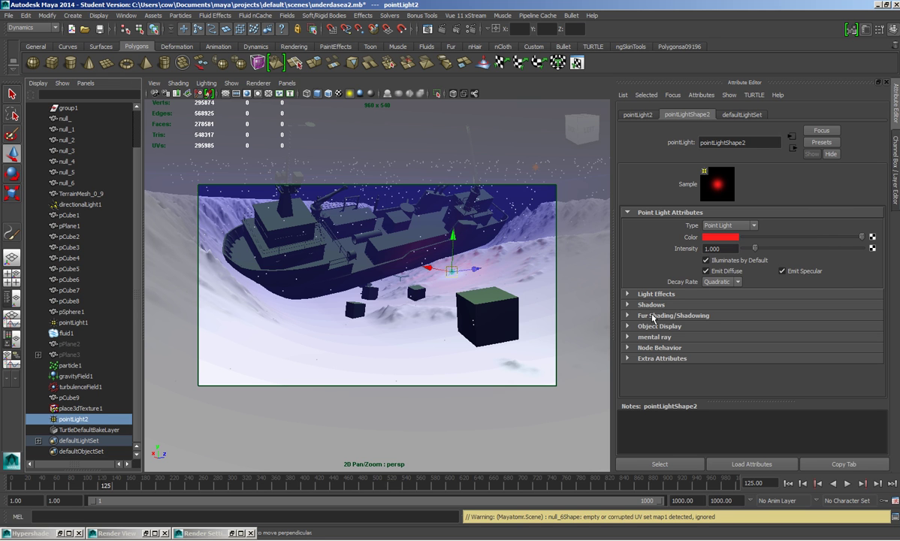
{"action": "left_click", "coordinate": [710, 237]}
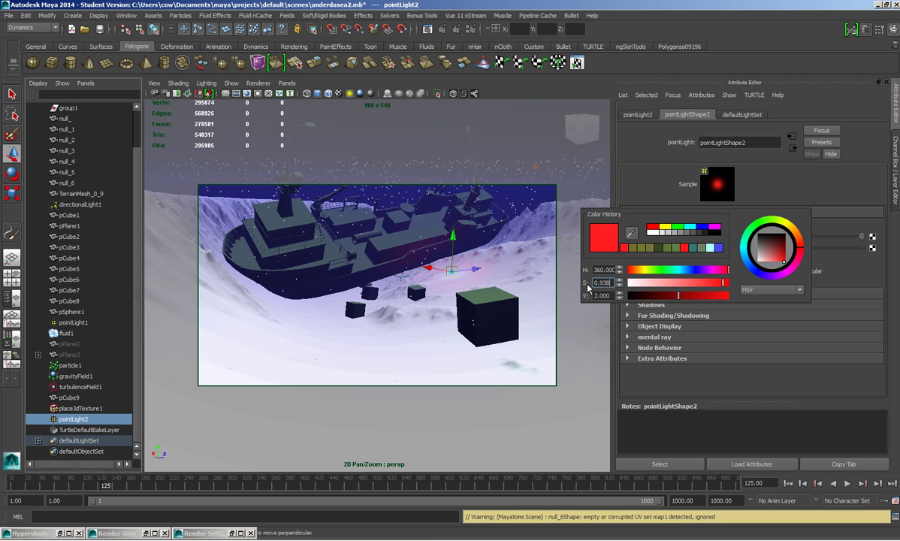
{"action": "key", "text": "Return"}
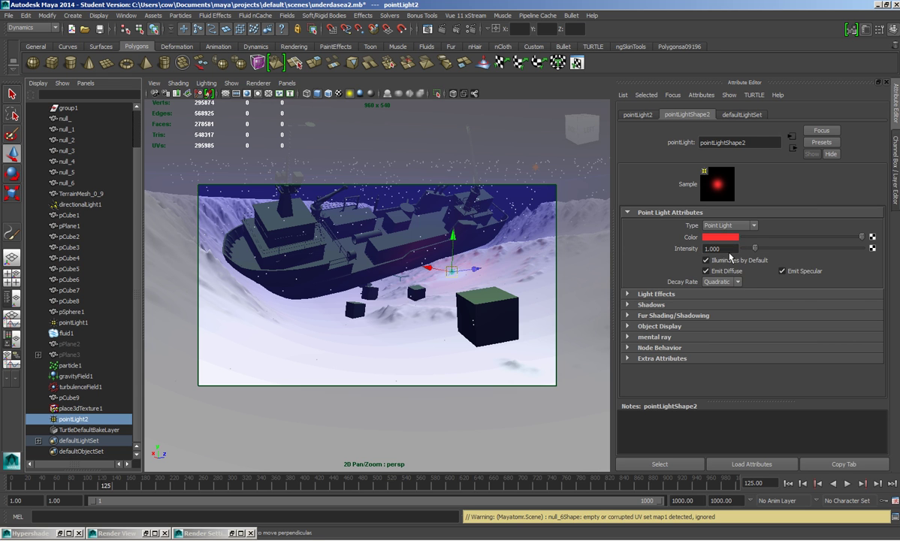
Raise the HSV value of pointLight2's color to 4, trying 3 first.
{"action": "left_click", "coordinate": [720, 237]}
{"action": "left_click", "coordinate": [722, 238]}
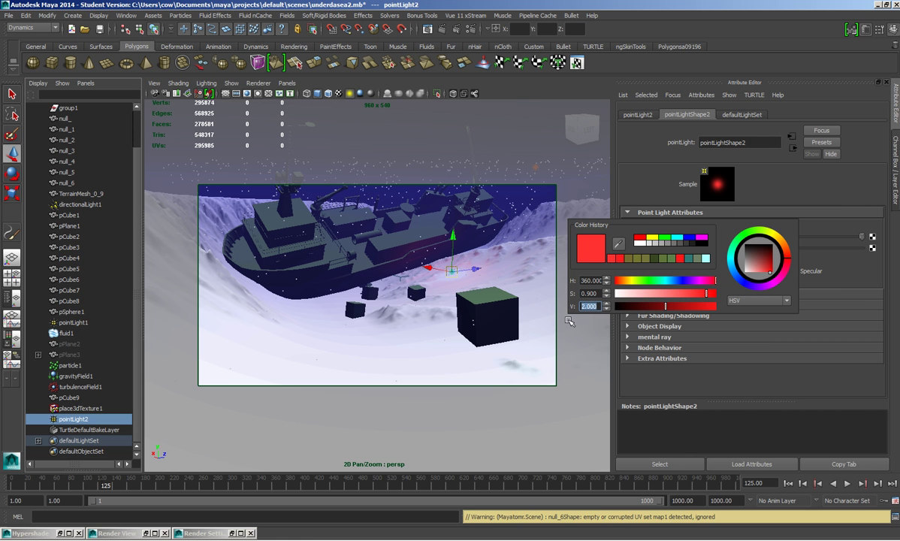
{"action": "type", "text": "3"}
{"action": "key", "text": "Return"}
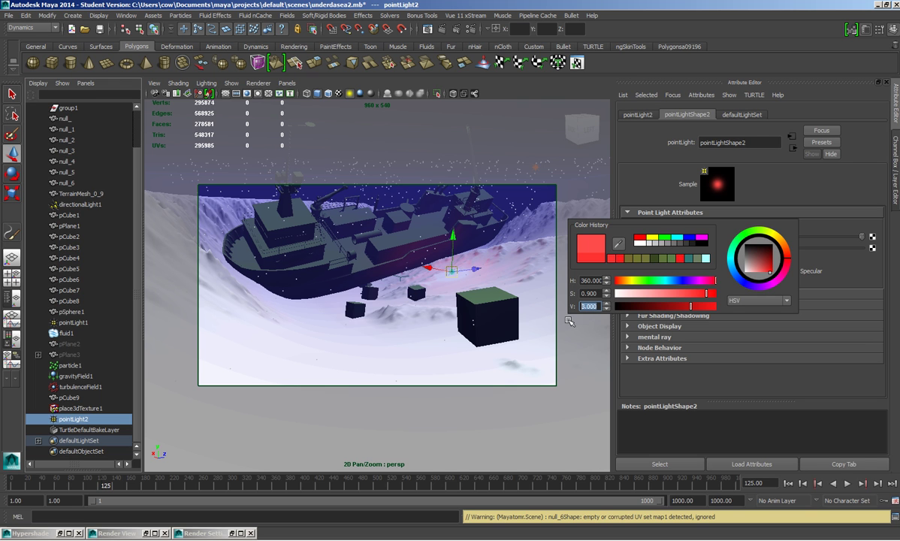
{"action": "type", "text": "4"}
{"action": "key", "text": "Return"}
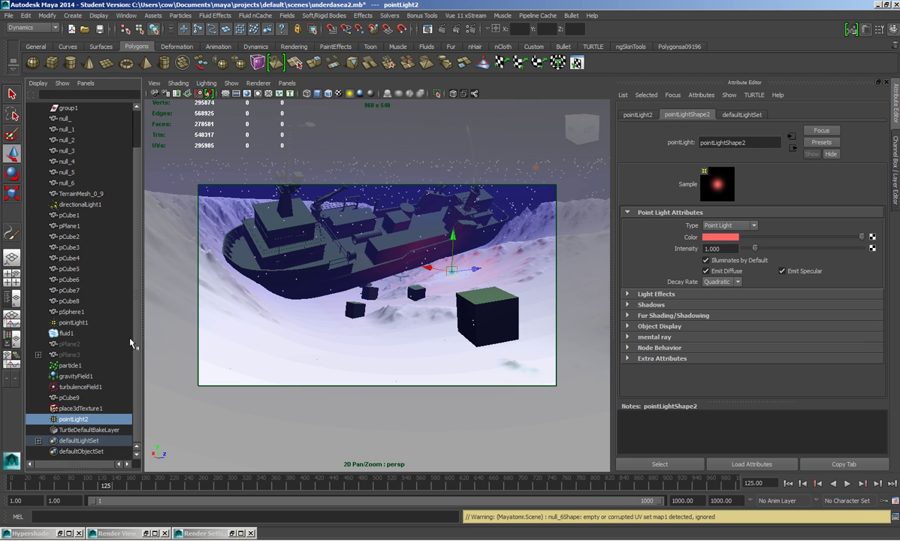
Inspect the attributes of pointLight1 and directionalLight1, and check the existing mental ray render of the scene.
{"action": "left_click", "coordinate": [79, 322]}
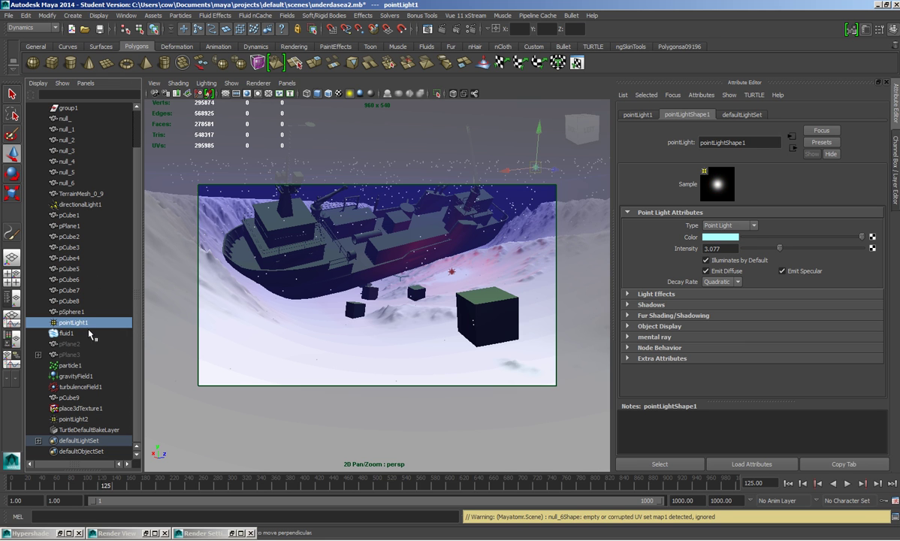
{"action": "left_click", "coordinate": [729, 239]}
{"action": "left_click", "coordinate": [80, 203]}
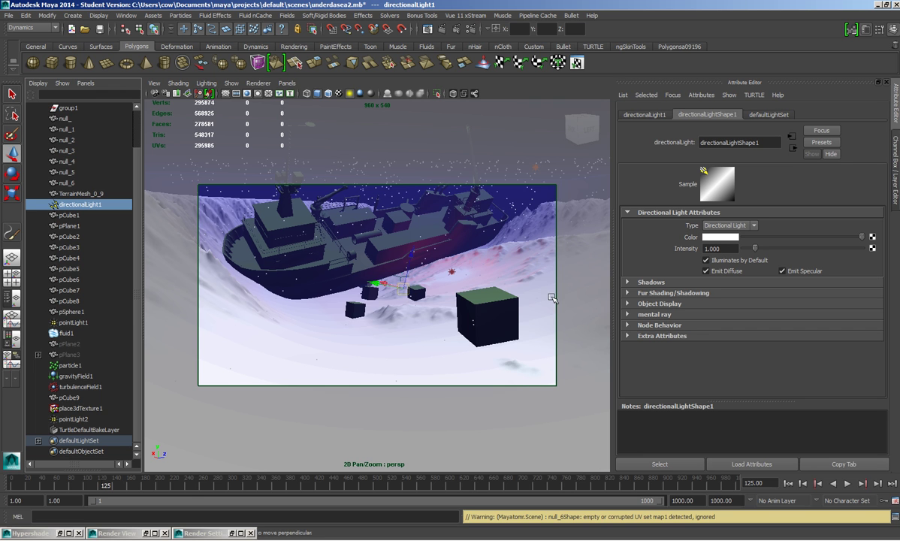
{"action": "left_click", "coordinate": [121, 533]}
{"action": "left_click", "coordinate": [110, 504]}
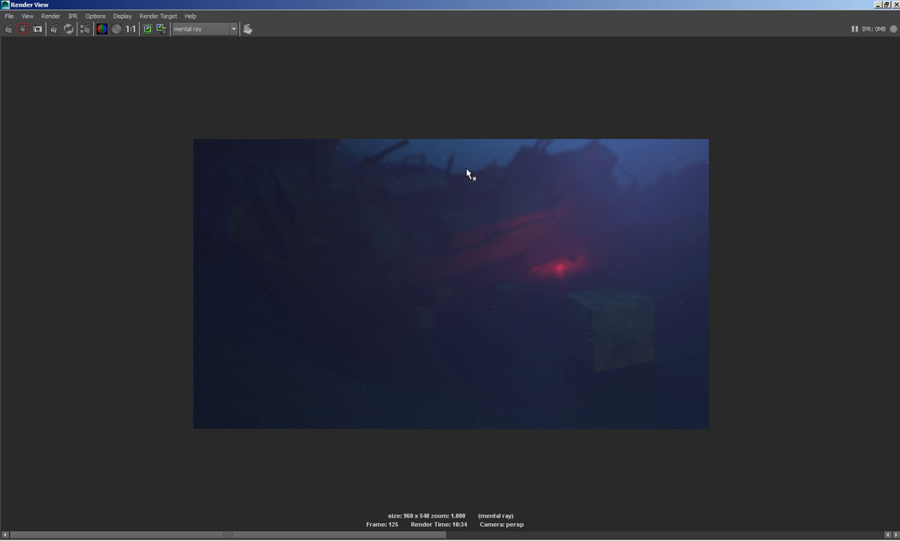
{"action": "left_click", "coordinate": [878, 5]}
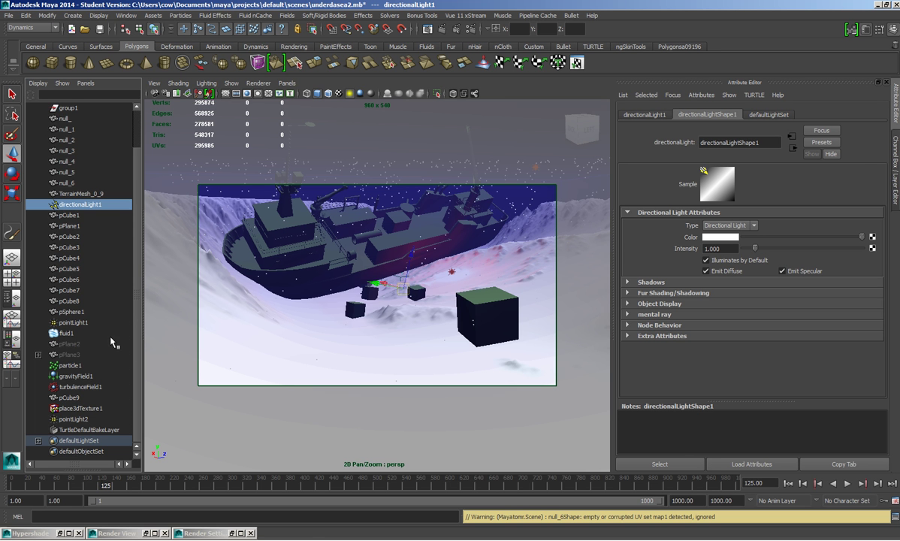
Examine the container properties of fluid1 and the lambert4 material attributes of particle1.
{"action": "left_click", "coordinate": [66, 333]}
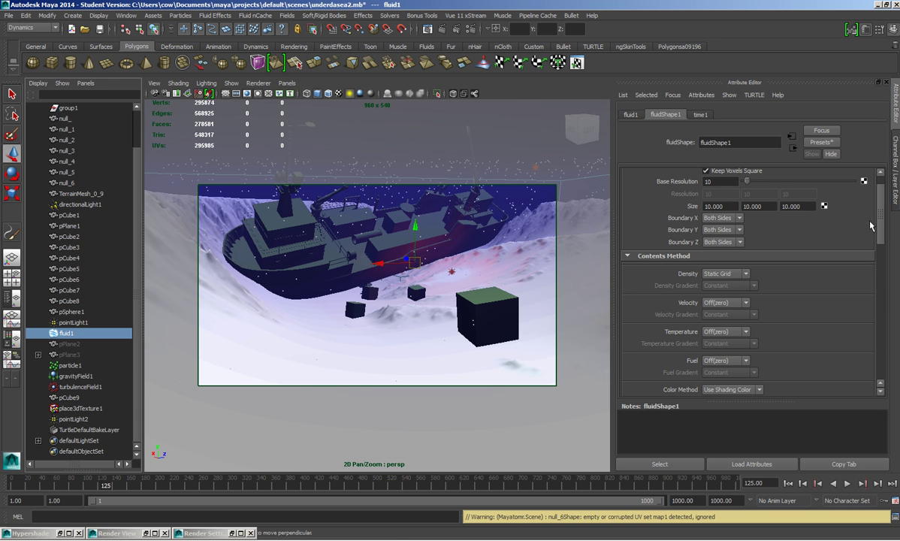
{"action": "scroll", "coordinate": [826, 213], "scroll_direction": "up", "scroll_amount": 1}
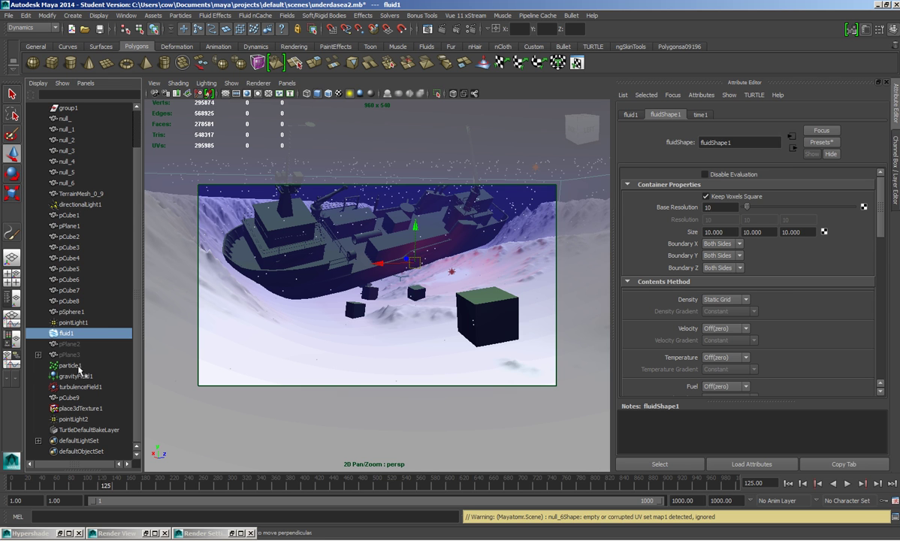
{"action": "left_click", "coordinate": [84, 365]}
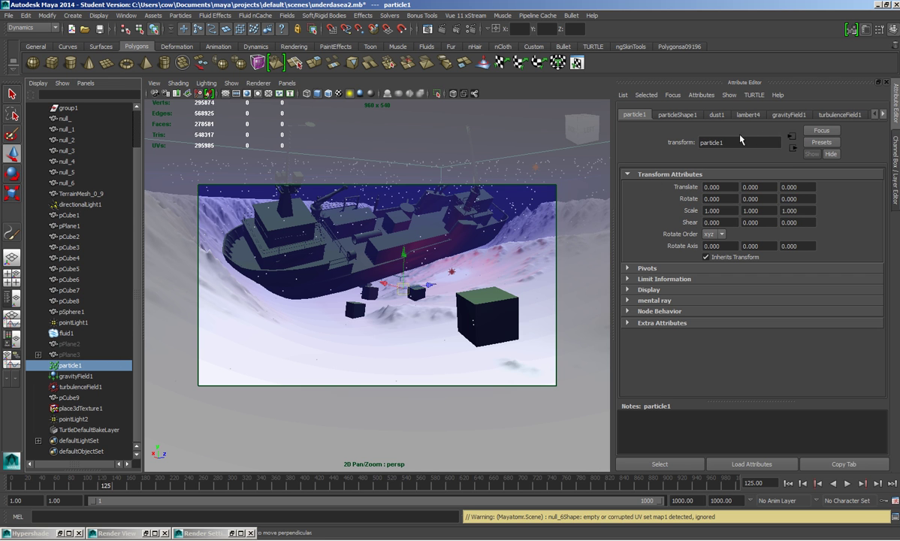
{"action": "left_click", "coordinate": [747, 114]}
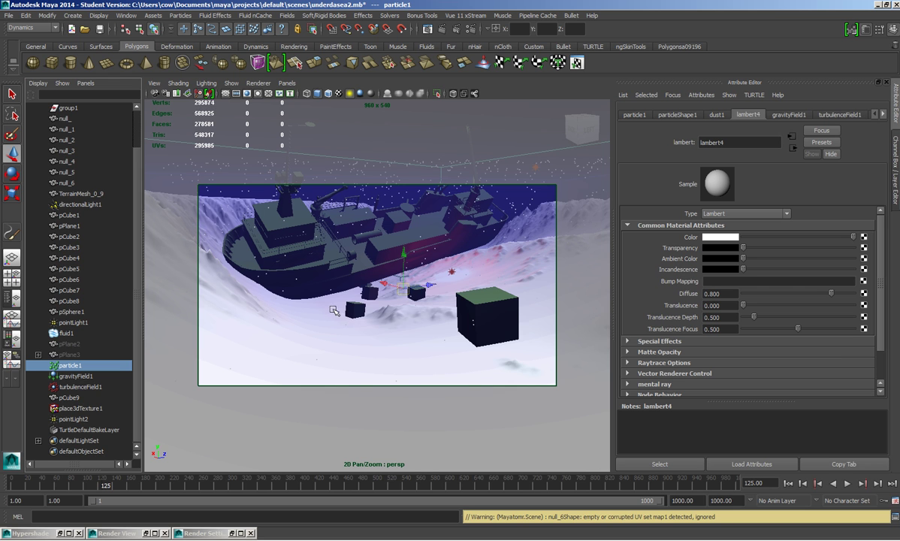
Select fluid1 and examine its container grid and extents from several angles in the perspective view.
{"action": "left_click", "coordinate": [66, 333]}
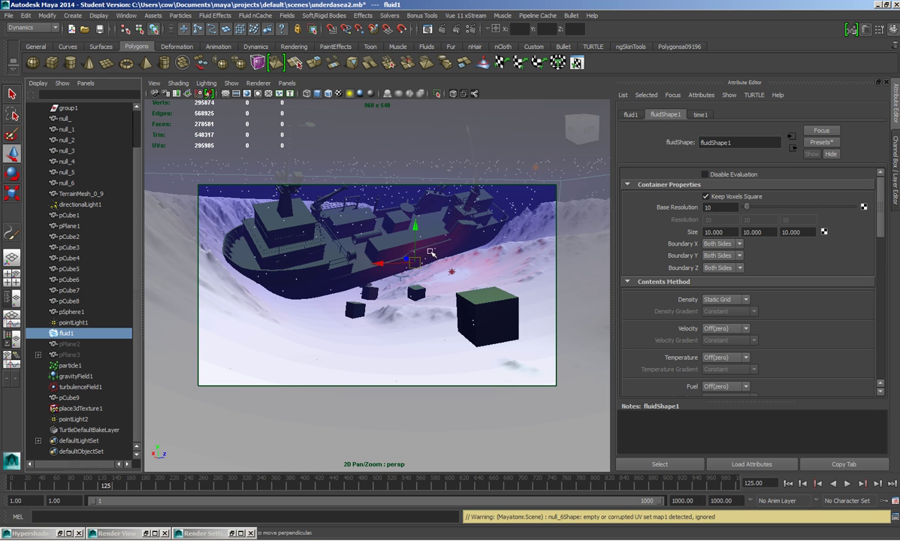
{"action": "left_click_drag", "start_coordinate": [423, 233], "coordinate": [501, 277], "text": "alt"}
{"action": "right_click_drag", "start_coordinate": [500, 277], "coordinate": [424, 263], "text": "alt"}
{"action": "left_click_drag", "start_coordinate": [398, 287], "coordinate": [385, 121], "text": "alt"}
{"action": "left_click_drag", "start_coordinate": [421, 198], "coordinate": [379, 269], "text": "alt"}
{"action": "right_click_drag", "start_coordinate": [380, 269], "coordinate": [441, 268], "text": "alt"}
{"action": "middle_click_drag", "start_coordinate": [442, 268], "coordinate": [462, 304], "text": "alt"}
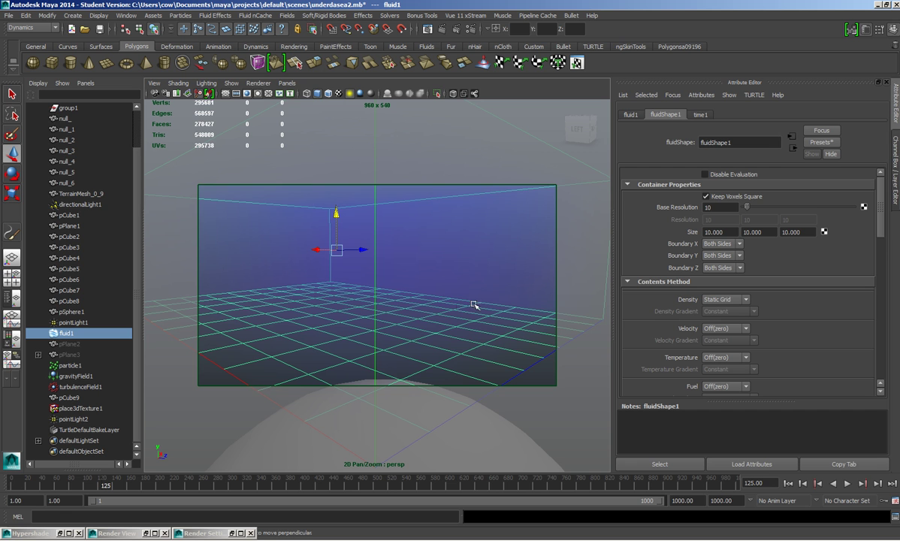
Rotate the fluid1 container about its vertical axis and examine its extents from several angles.
{"action": "right_click_drag", "start_coordinate": [481, 291], "coordinate": [443, 257], "text": "alt"}
{"action": "left_click", "coordinate": [12, 173]}
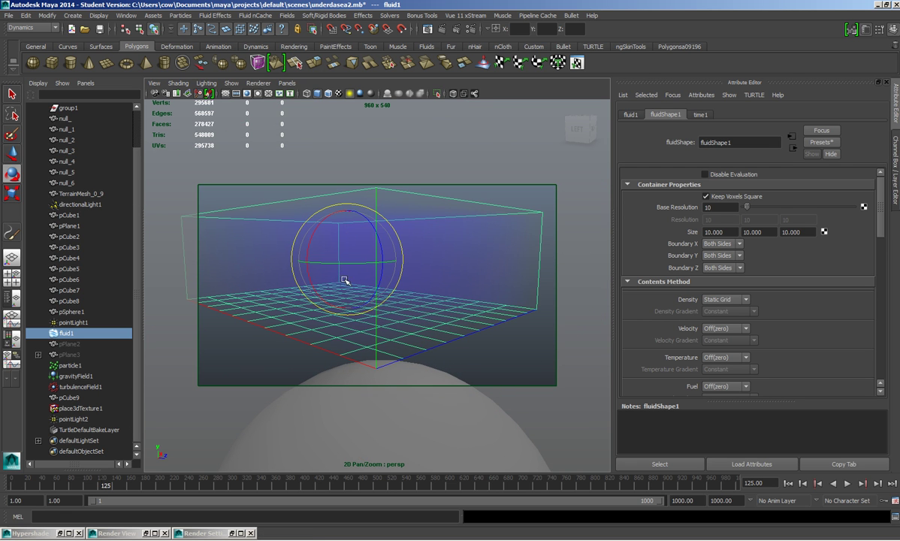
{"action": "left_click_drag", "start_coordinate": [331, 261], "coordinate": [354, 262]}
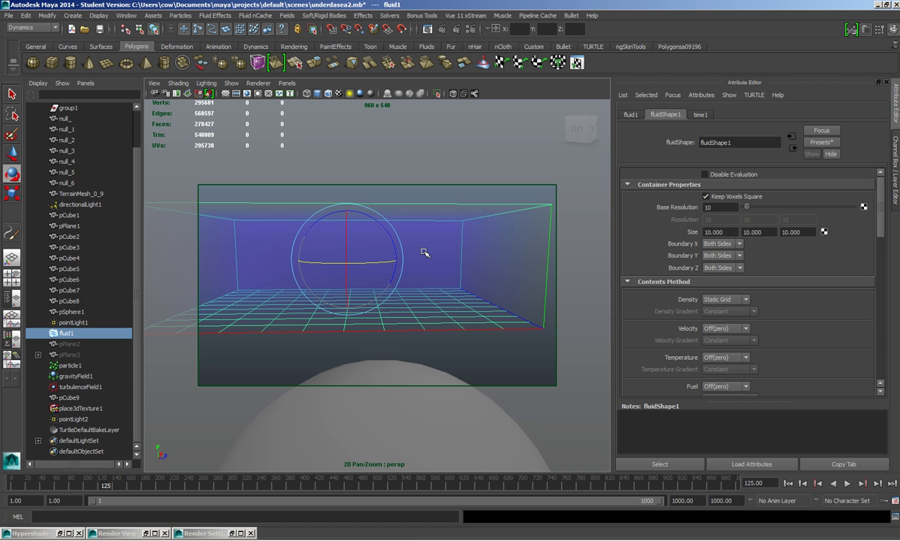
{"action": "left_click_drag", "start_coordinate": [486, 299], "coordinate": [451, 283], "text": "alt"}
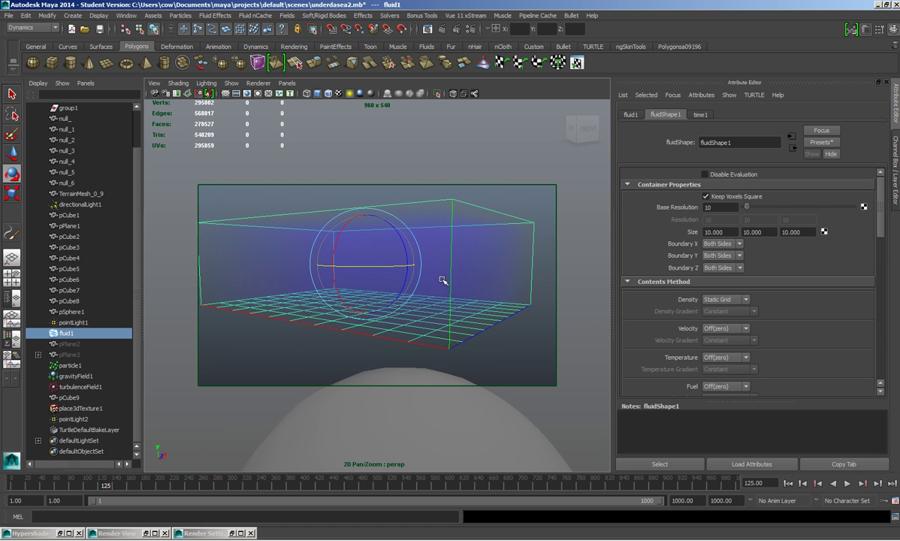
{"action": "middle_click_drag", "start_coordinate": [464, 257], "coordinate": [447, 257], "text": "alt"}
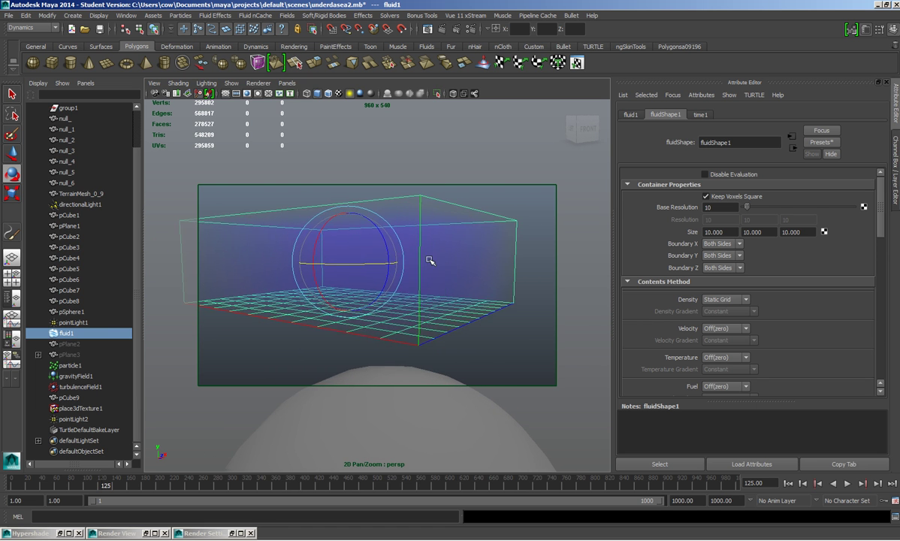
{"action": "scroll", "coordinate": [436, 263], "scroll_direction": "up", "scroll_amount": 5}
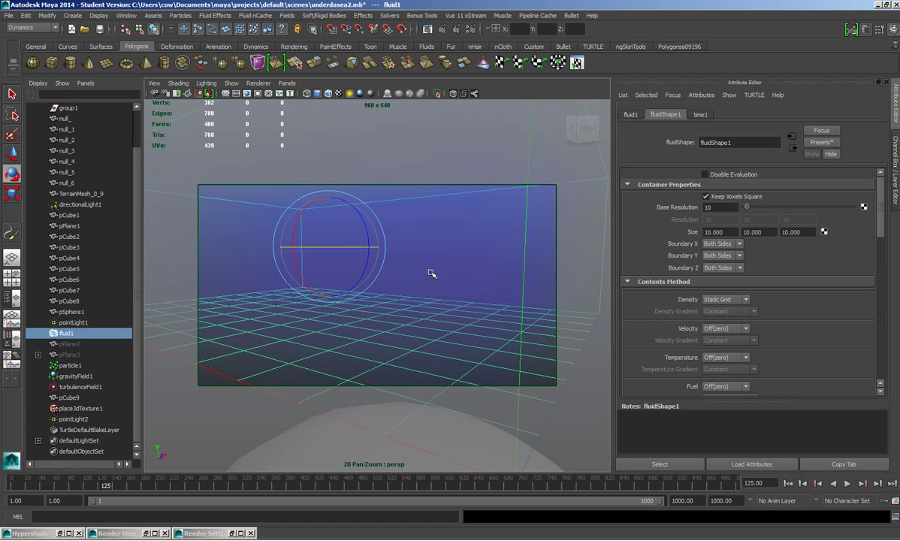
{"action": "key", "text": "f"}
{"action": "left_click_drag", "start_coordinate": [468, 262], "coordinate": [424, 306], "text": "alt"}
{"action": "right_click_drag", "start_coordinate": [424, 305], "coordinate": [455, 319], "text": "alt"}
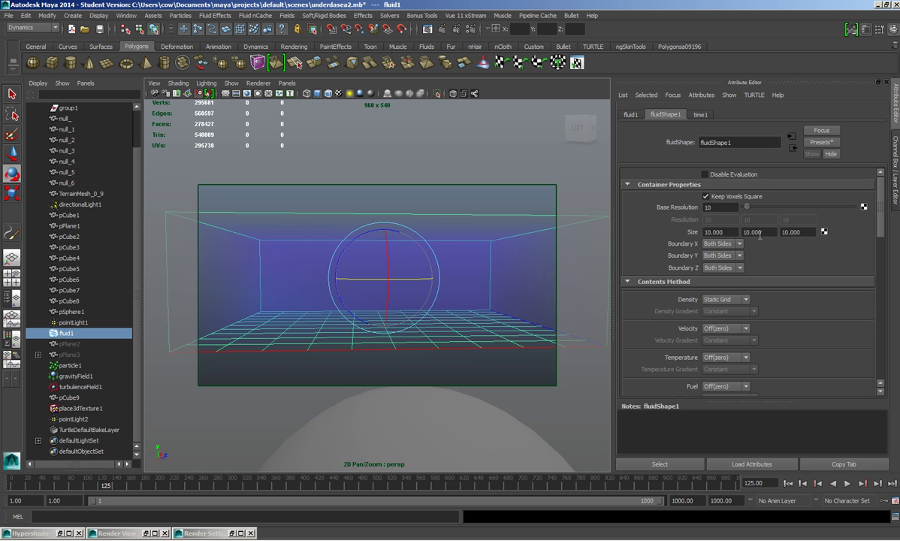
Review the opacity, shading quality, transparency and color attributes of fluidShape1.
{"action": "left_click_drag", "start_coordinate": [881, 228], "coordinate": [883, 369]}
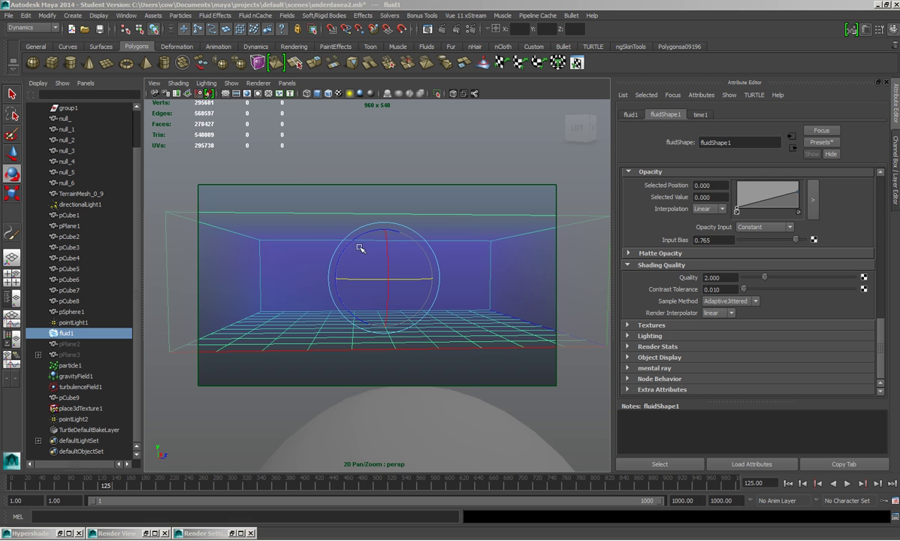
{"action": "left_click_drag", "start_coordinate": [342, 252], "coordinate": [348, 248]}
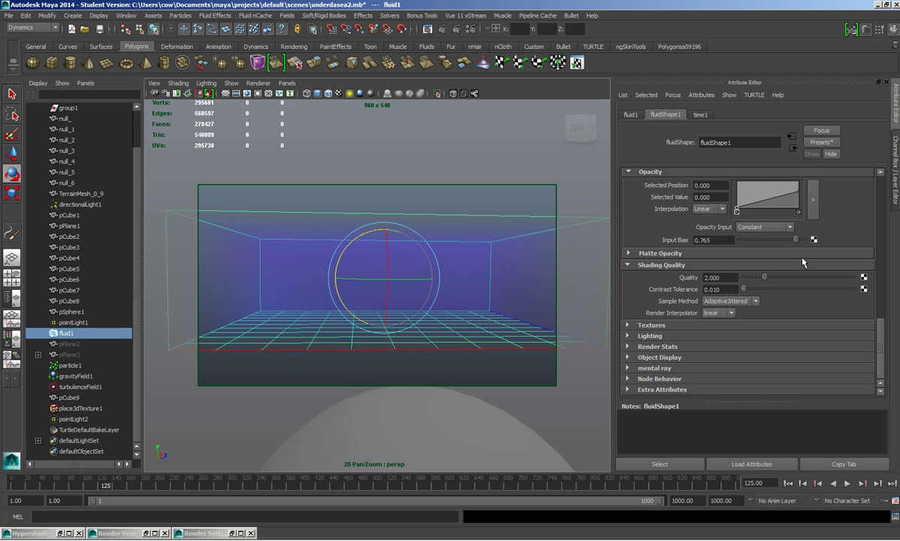
{"action": "scroll", "coordinate": [870, 309], "scroll_direction": "up", "scroll_amount": 5}
{"action": "left_click_drag", "start_coordinate": [870, 309], "coordinate": [867, 316]}
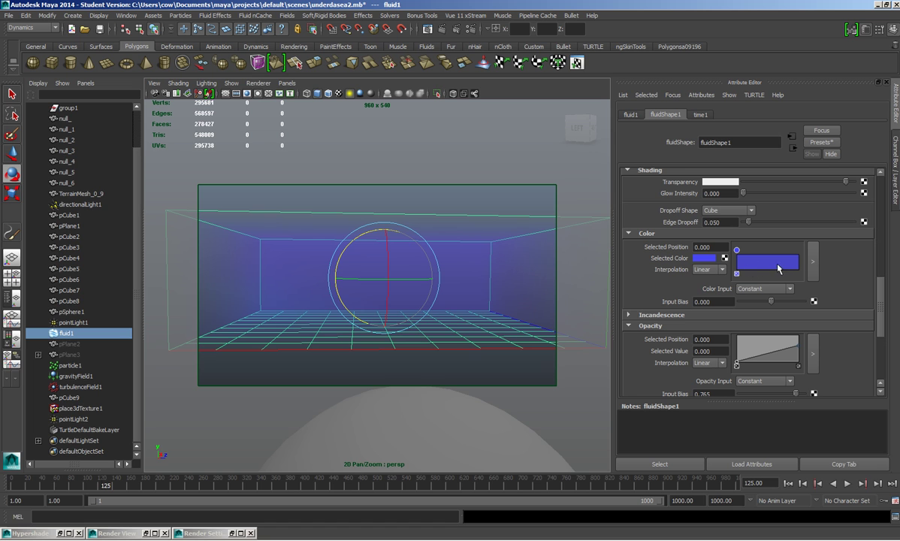
{"action": "left_click", "coordinate": [710, 259]}
{"action": "scroll", "coordinate": [874, 289], "scroll_direction": "down", "scroll_amount": 2}
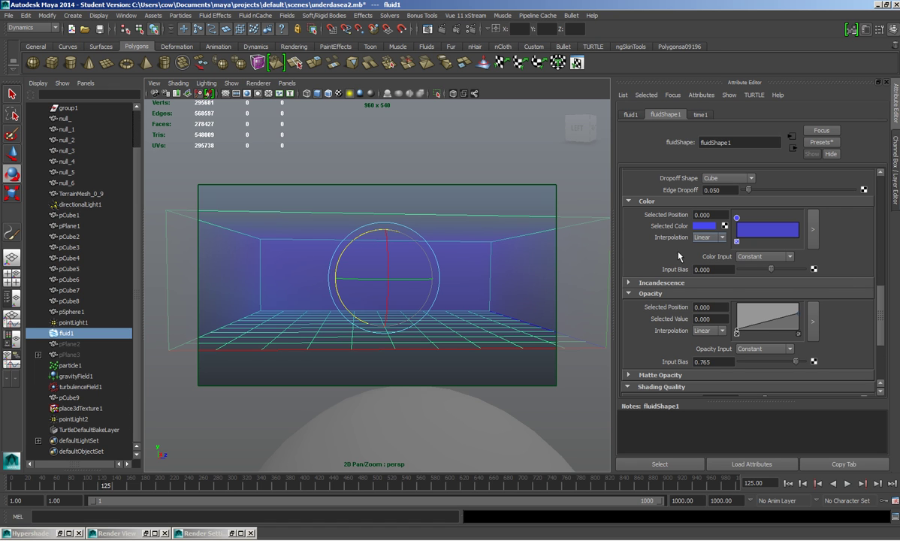
{"action": "left_click_drag", "start_coordinate": [881, 299], "coordinate": [883, 311]}
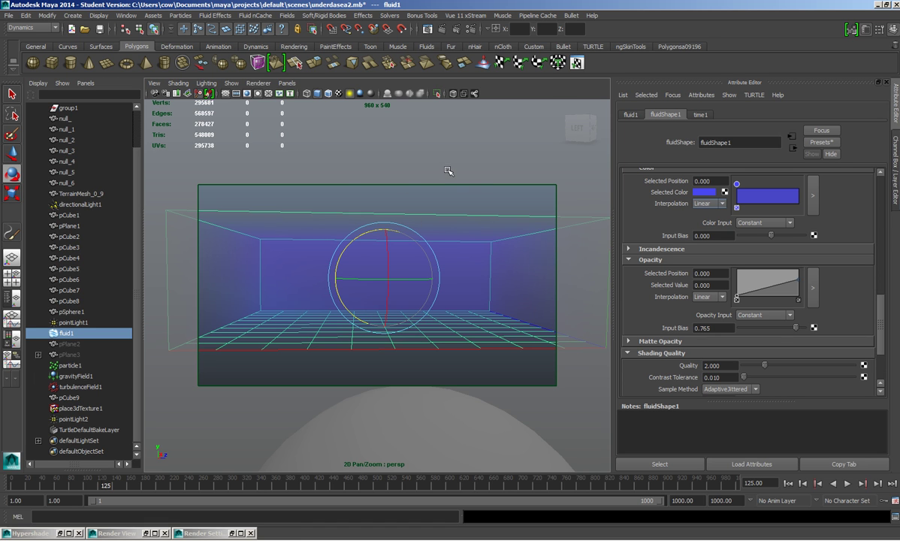
Try a Y Gradient color input on fluidShape1 with a light cyan marker blending into blue, then delete the cyan marker.
{"action": "left_click", "coordinate": [768, 222]}
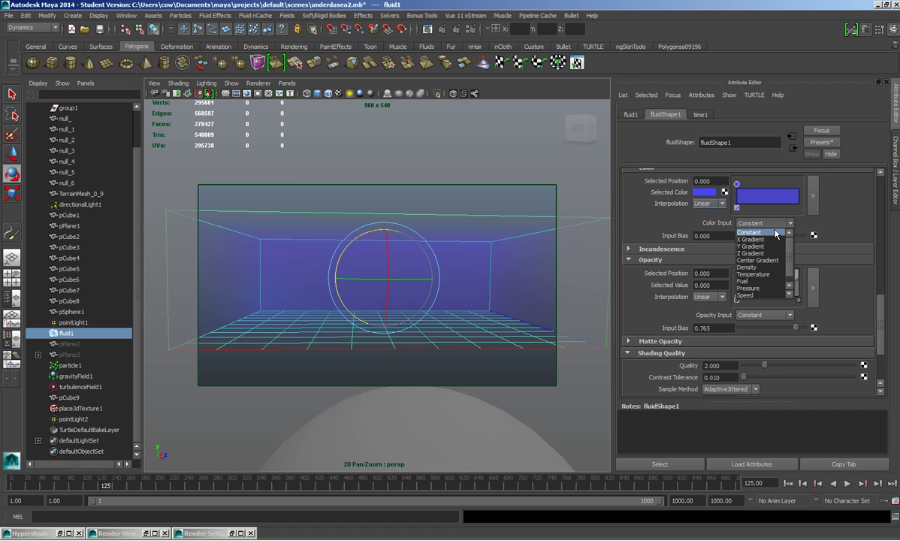
{"action": "left_click", "coordinate": [767, 246]}
{"action": "left_click_drag", "start_coordinate": [795, 197], "coordinate": [814, 194]}
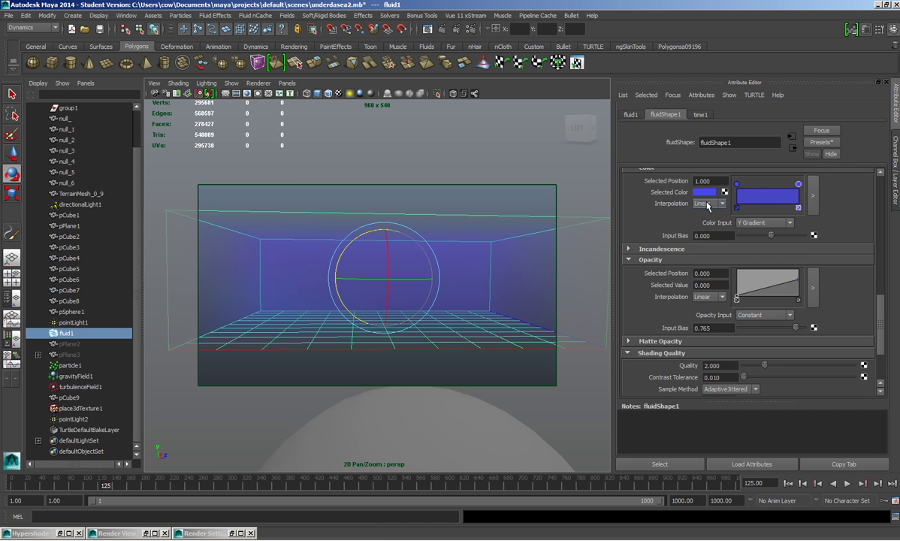
{"action": "left_click", "coordinate": [704, 192]}
{"action": "left_click", "coordinate": [661, 204]}
{"action": "mouse_move", "coordinate": [737, 185]}
{"action": "left_mouse_down"}
{"action": "mouse_move", "coordinate": [797, 186]}
{"action": "mouse_move", "coordinate": [728, 187]}
{"action": "mouse_move", "coordinate": [798, 184]}
{"action": "left_mouse_up"}
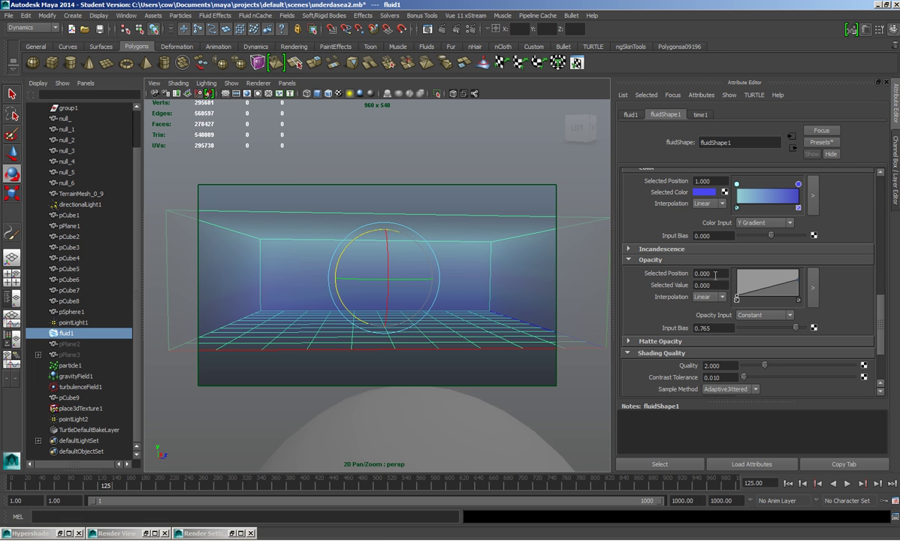
{"action": "left_click", "coordinate": [737, 207]}
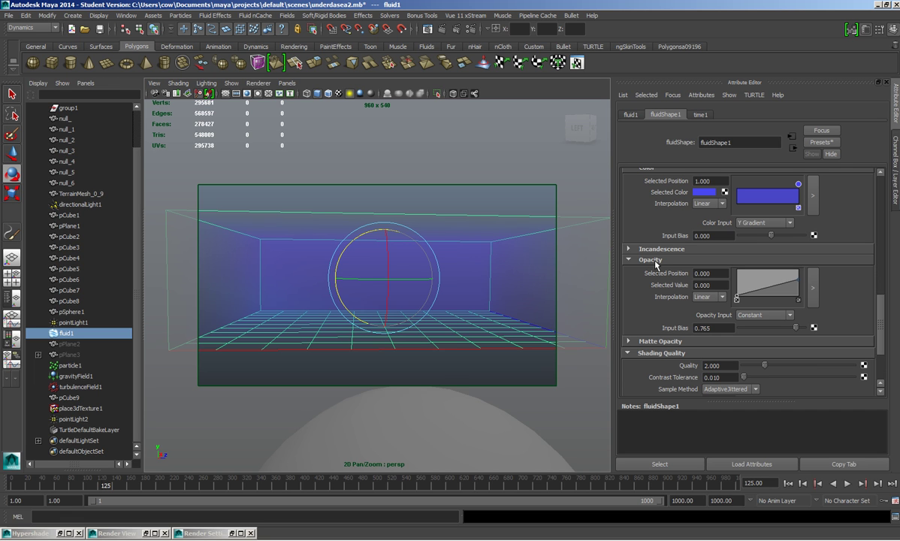
Open the enlarged opacity graph of fluidShape1 and review it alongside the transparency, dropoff and color attributes.
{"action": "left_click", "coordinate": [813, 288]}
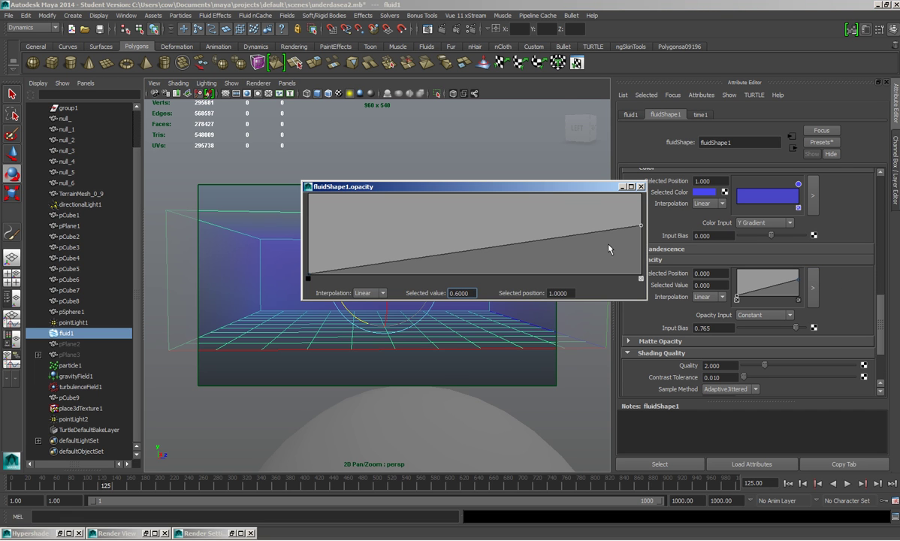
{"action": "left_click_drag", "start_coordinate": [576, 188], "coordinate": [560, 78]}
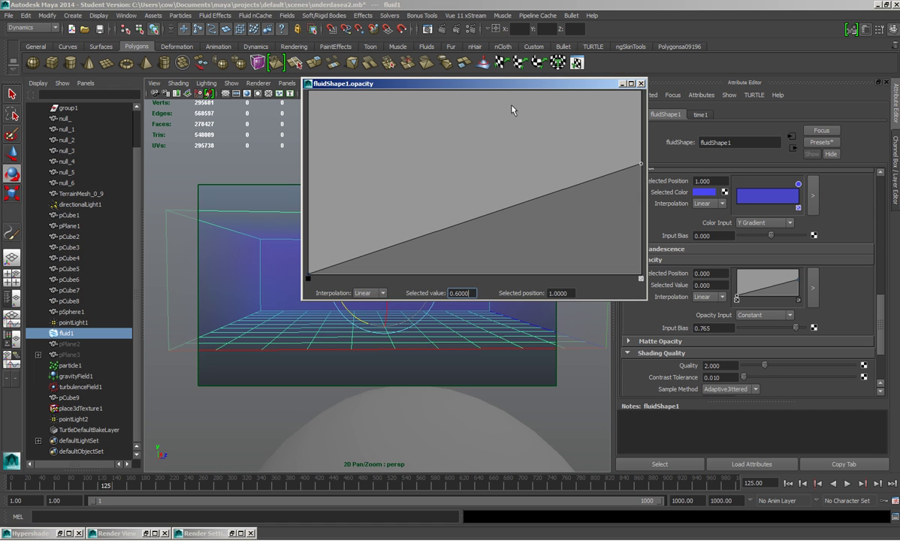
{"action": "left_click_drag", "start_coordinate": [536, 85], "coordinate": [472, 98]}
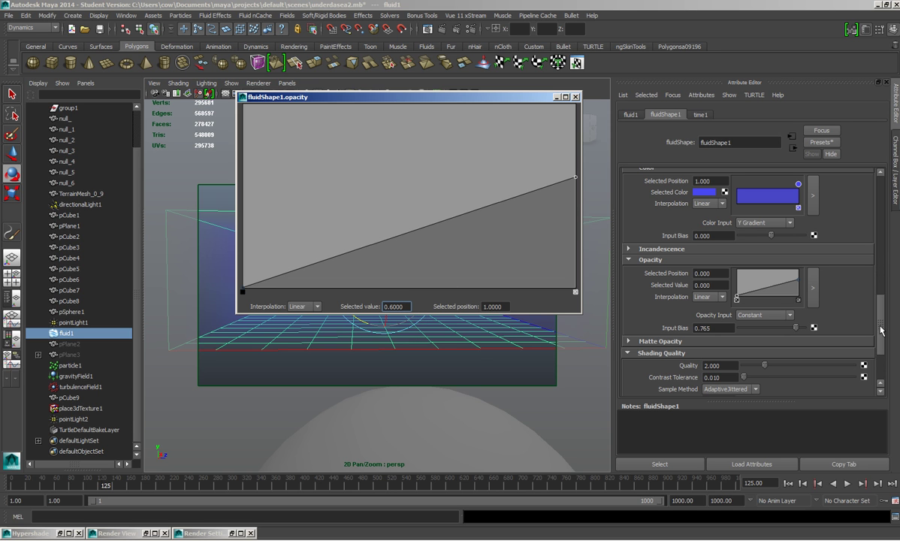
{"action": "scroll", "coordinate": [828, 308], "scroll_direction": "up", "scroll_amount": 5}
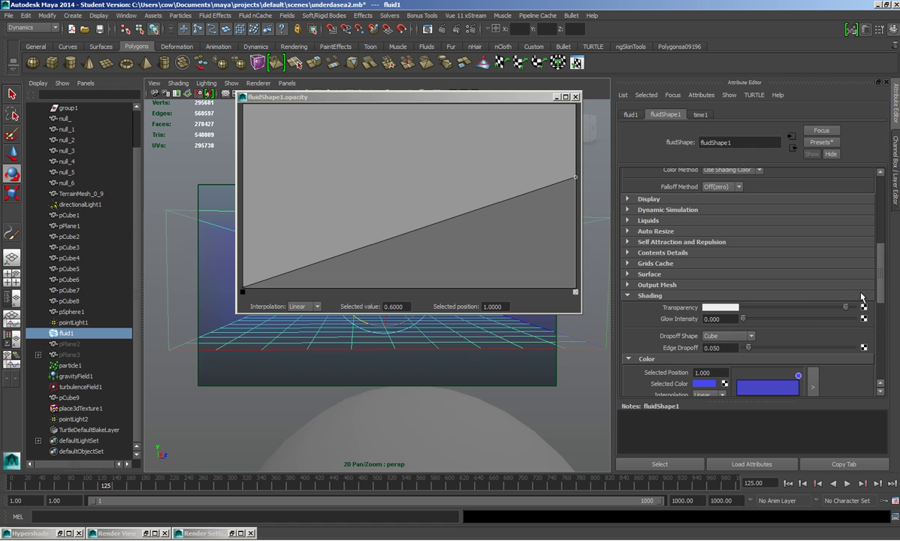
{"action": "scroll", "coordinate": [823, 320], "scroll_direction": "down", "scroll_amount": 5}
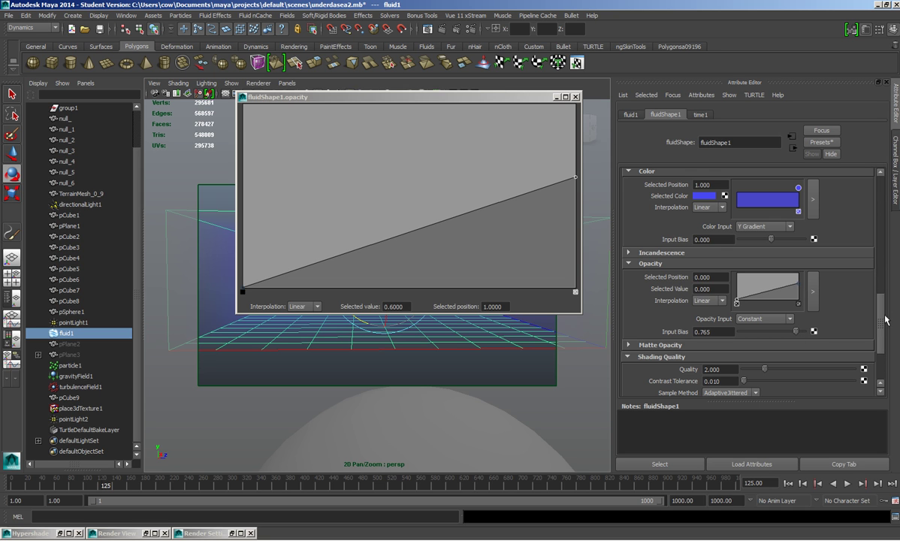
{"action": "scroll", "coordinate": [849, 275], "scroll_direction": "up", "scroll_amount": 5}
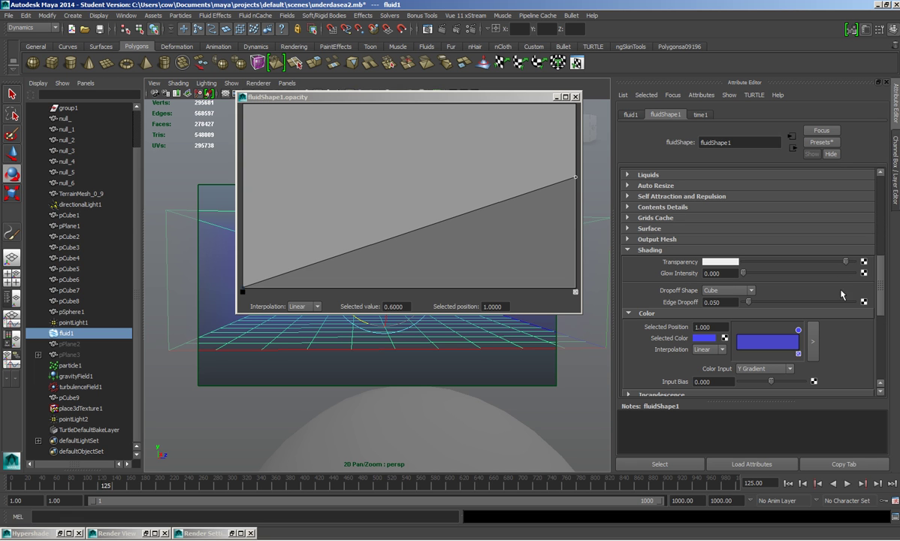
{"action": "scroll", "coordinate": [883, 300], "scroll_direction": "down", "scroll_amount": 2}
{"action": "scroll", "coordinate": [883, 301], "scroll_direction": "down", "scroll_amount": 3}
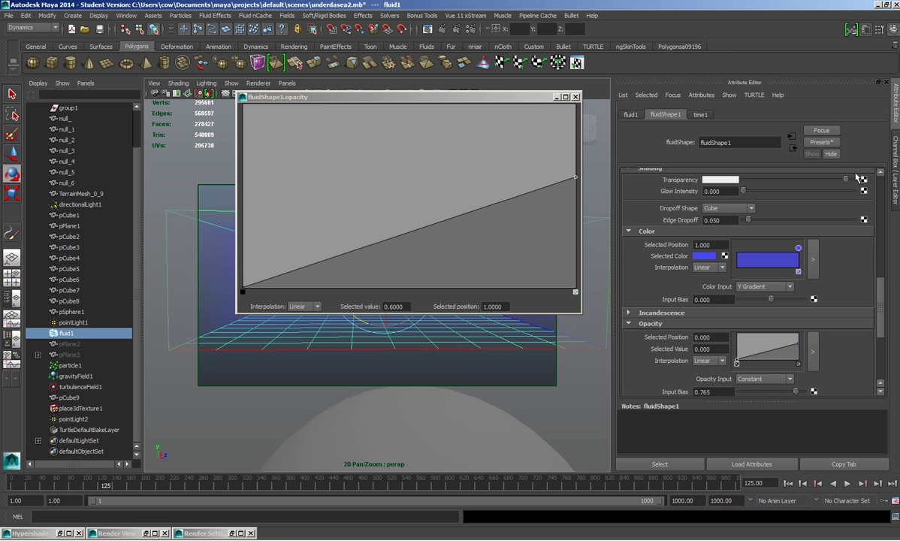
Check the translate, rotate and scale values of fluid1, then close the enlarged opacity graph.
{"action": "left_click", "coordinate": [895, 169]}
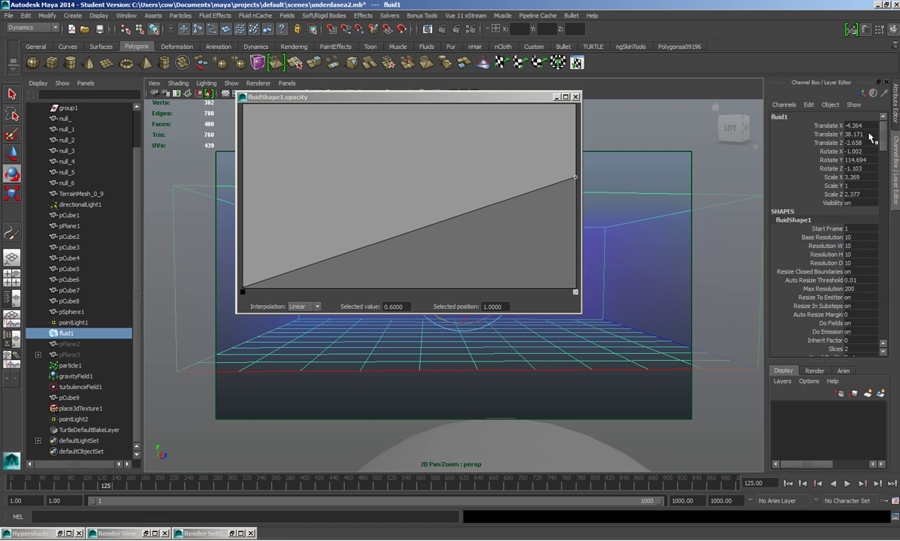
{"action": "left_click", "coordinate": [895, 112]}
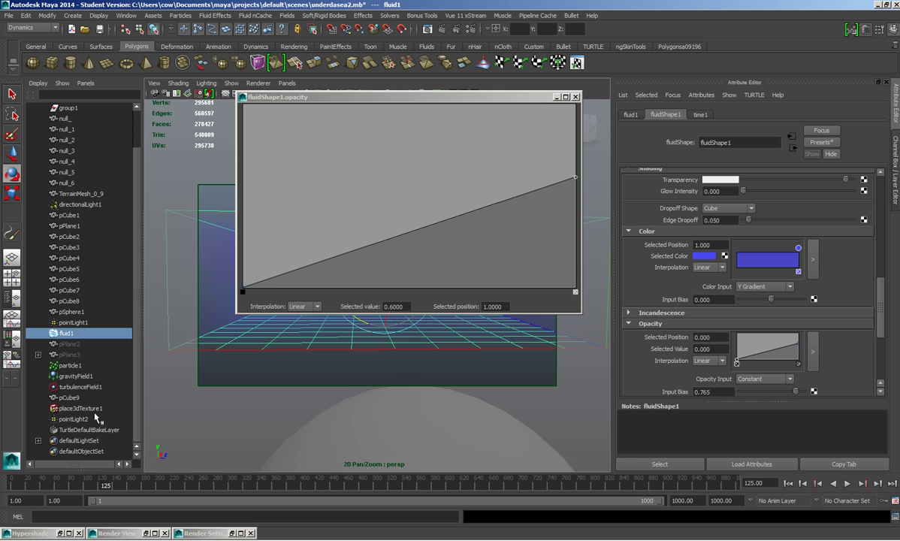
{"action": "left_click_drag", "start_coordinate": [438, 100], "coordinate": [453, 120]}
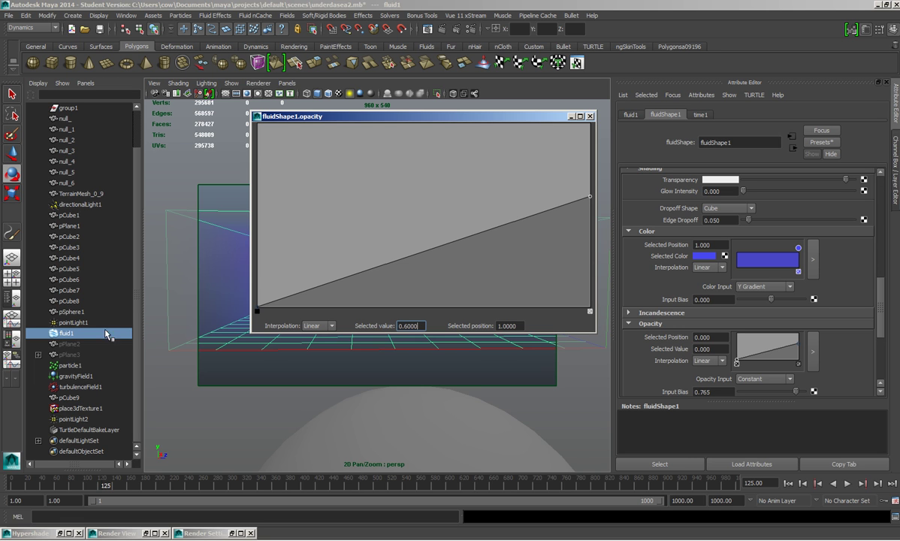
{"action": "left_click_drag", "start_coordinate": [474, 115], "coordinate": [431, 123]}
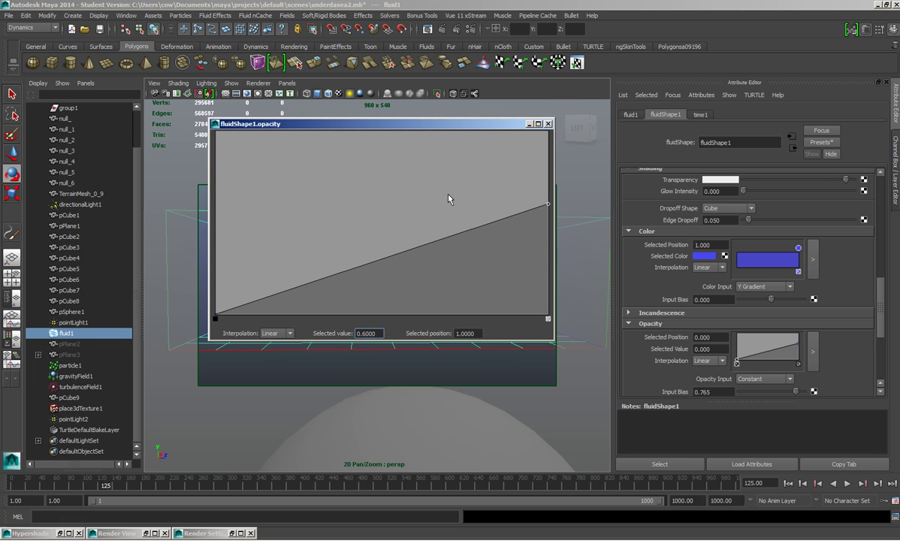
{"action": "left_click", "coordinate": [548, 123]}
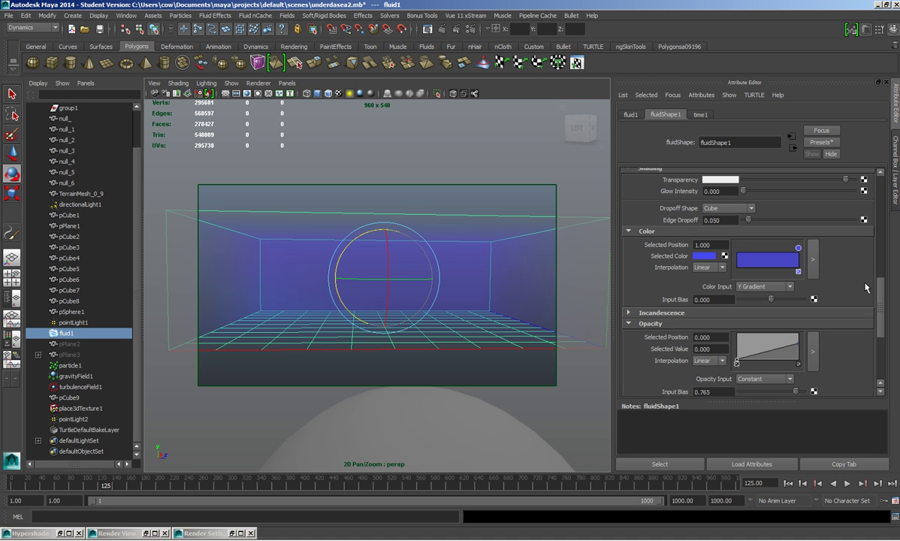
Recheck the fluidShape1 shading attributes and examine the fluid volume from inside, then frame the whole container.
{"action": "scroll", "coordinate": [874, 339], "scroll_direction": "down", "scroll_amount": 3}
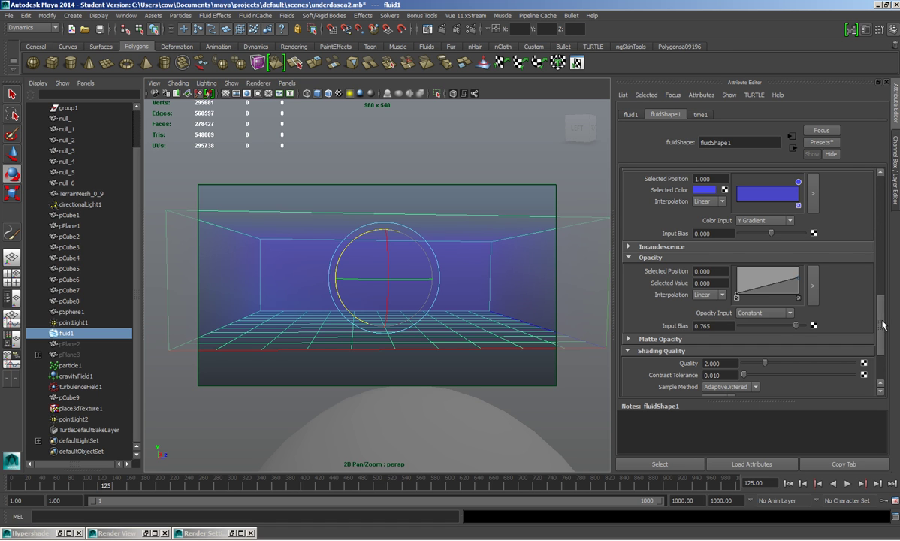
{"action": "scroll", "coordinate": [884, 323], "scroll_direction": "up", "scroll_amount": 5}
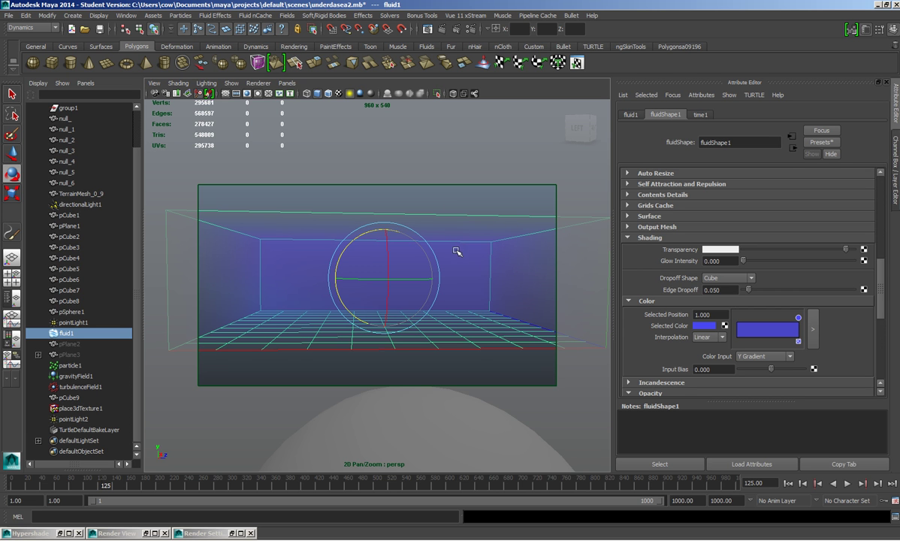
{"action": "left_click_drag", "start_coordinate": [434, 271], "coordinate": [501, 270], "text": "alt"}
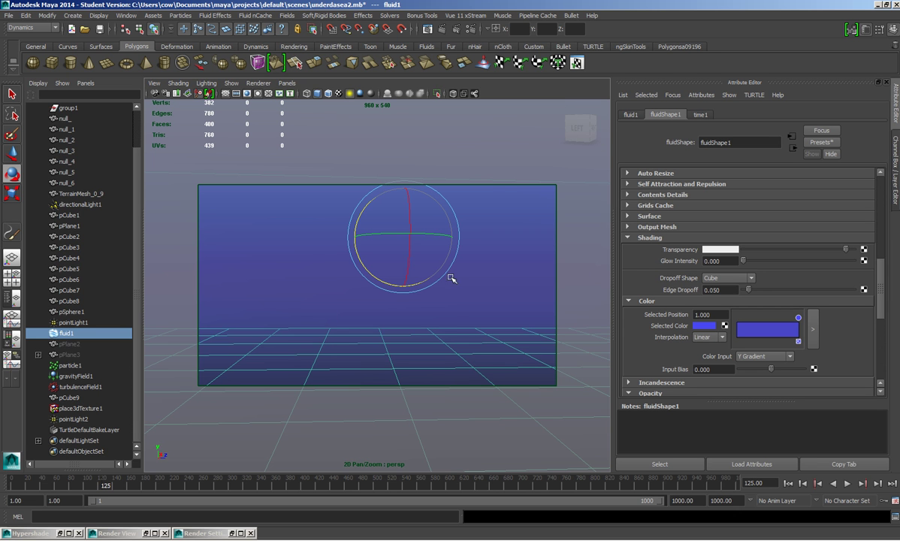
{"action": "left_click_drag", "start_coordinate": [480, 329], "coordinate": [463, 276], "text": "alt"}
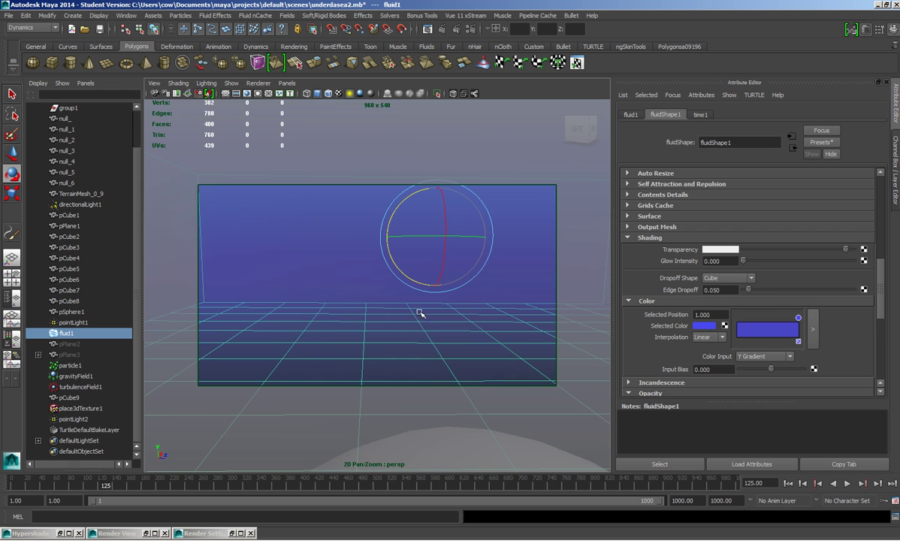
{"action": "key", "text": "f"}
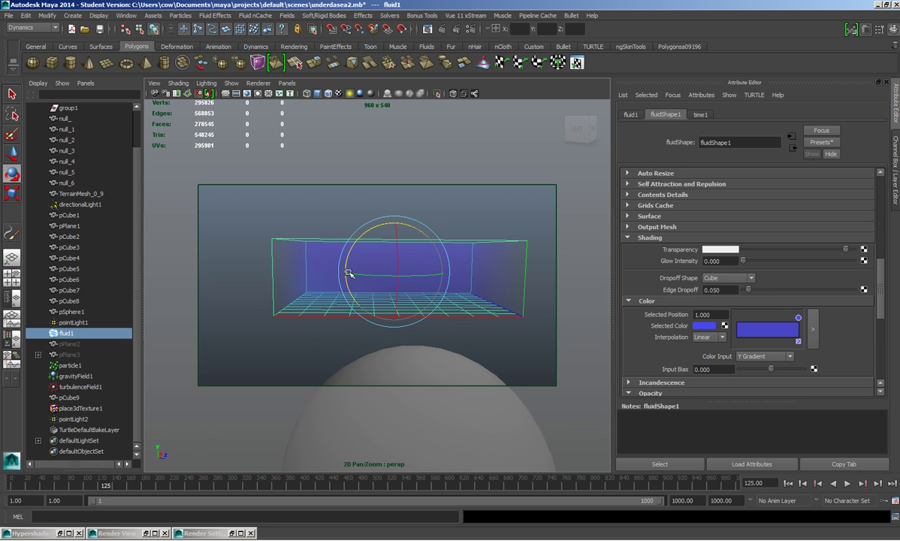
Undo the color marker edits, the Y Gradient color input, and the rotation and vertical move of fluid1.
{"action": "key", "text": "ctrl+z"}
{"action": "key", "text": "ctrl+z"}
{"action": "key", "text": "ctrl+z"}
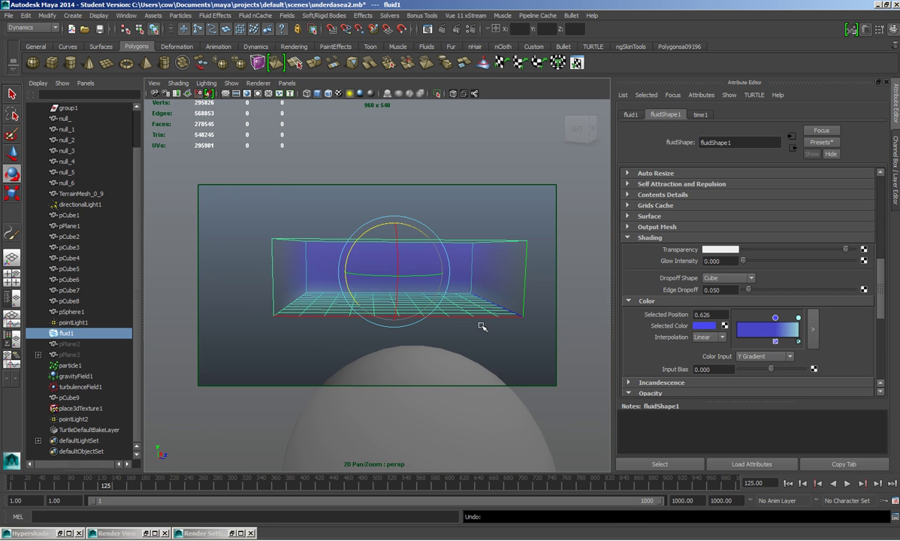
{"action": "key", "text": "ctrl+z"}
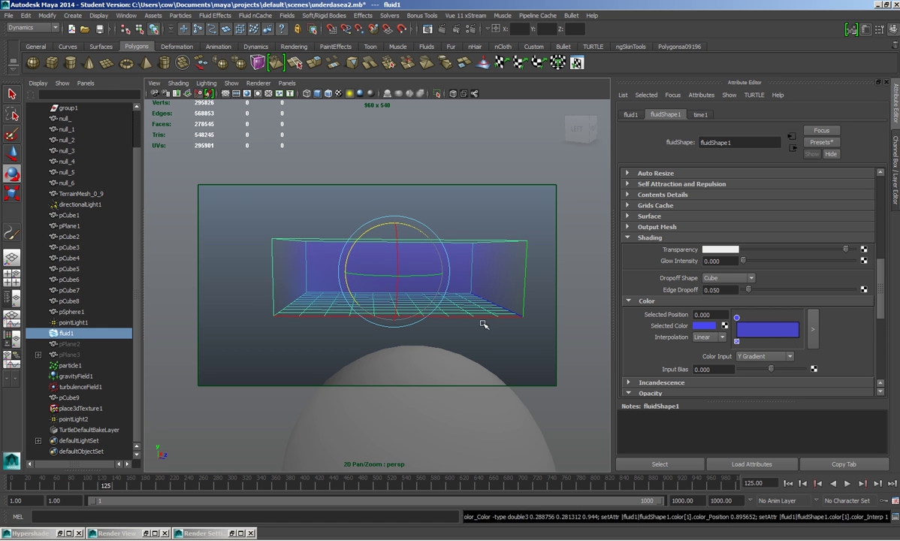
{"action": "key", "text": "ctrl+z"}
{"action": "key", "text": "ctrl+z"}
{"action": "key", "text": "ctrl+z"}
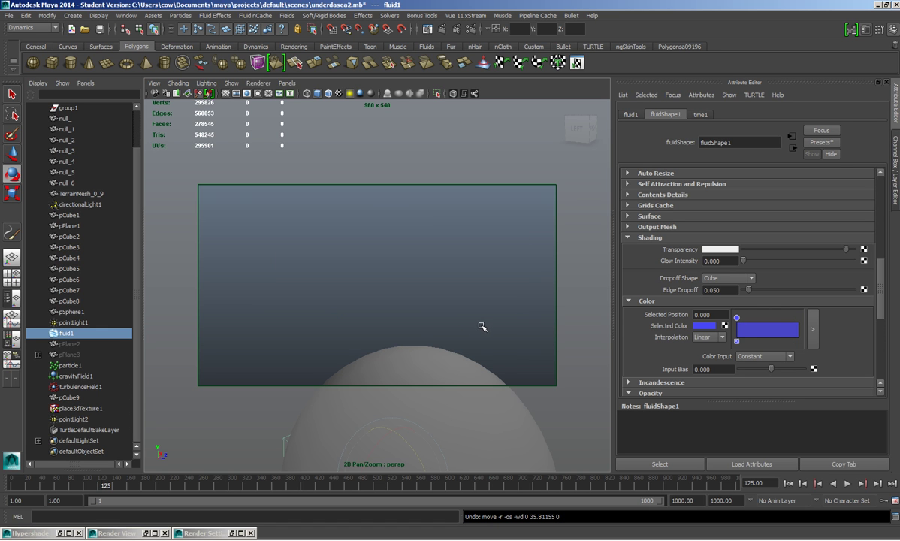
Examine the environment sphere and the shipwreck from outside and above, then return to the low perspective view facing the ship.
{"action": "scroll", "coordinate": [467, 323], "scroll_direction": "up", "scroll_amount": 7}
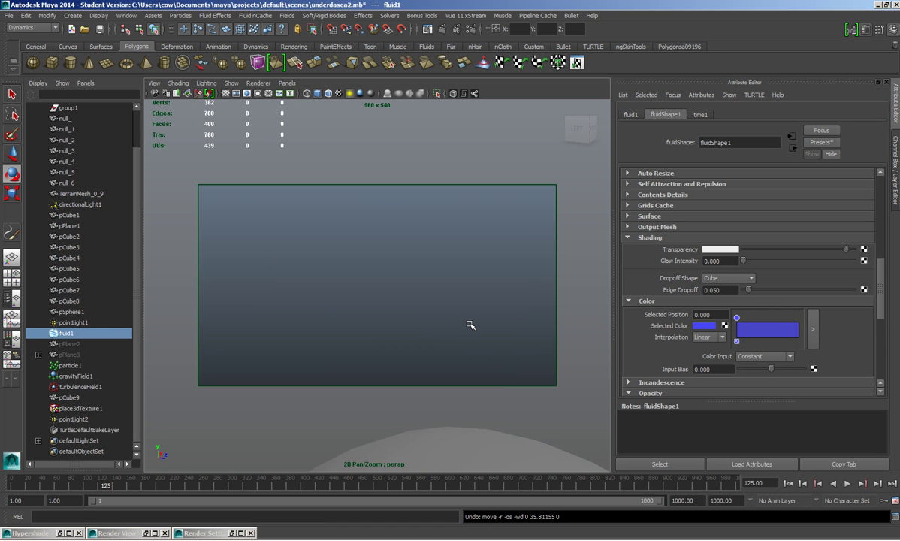
{"action": "scroll", "coordinate": [471, 324], "scroll_direction": "up", "scroll_amount": 2}
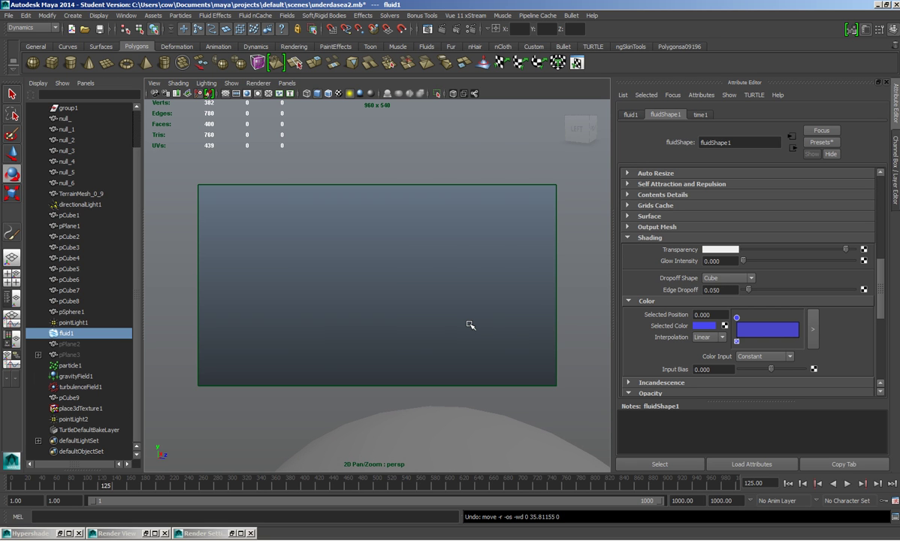
{"action": "scroll", "coordinate": [470, 325], "scroll_direction": "up", "scroll_amount": 5}
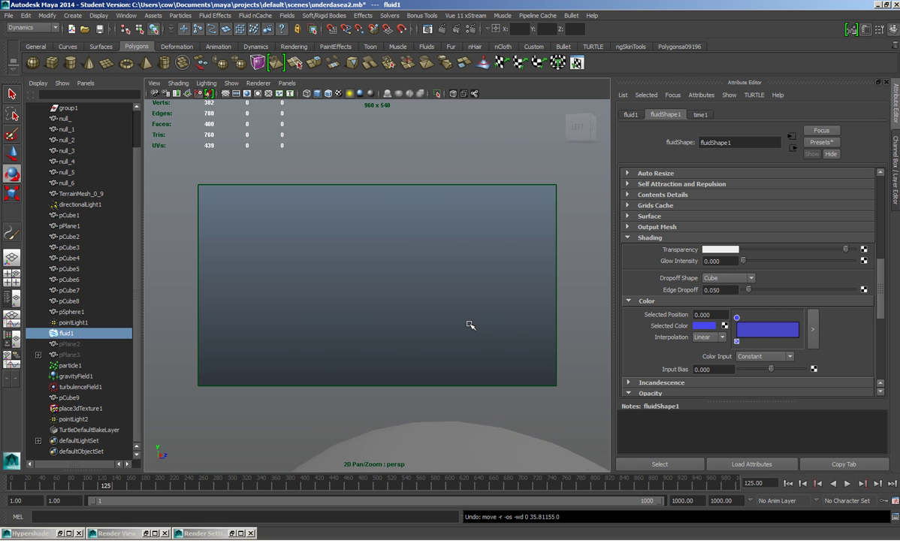
{"action": "scroll", "coordinate": [470, 325], "scroll_direction": "down", "scroll_amount": 8}
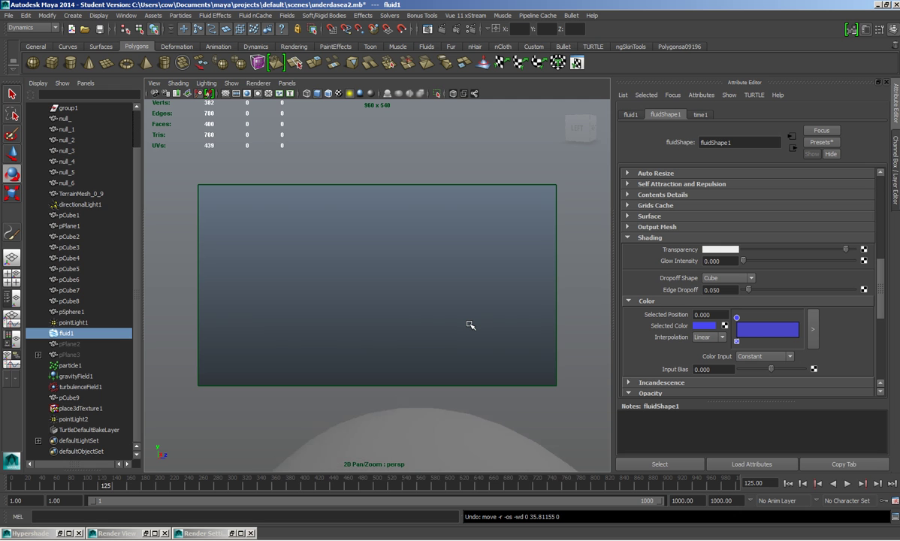
{"action": "left_click_drag", "start_coordinate": [470, 325], "coordinate": [423, 208], "text": "alt"}
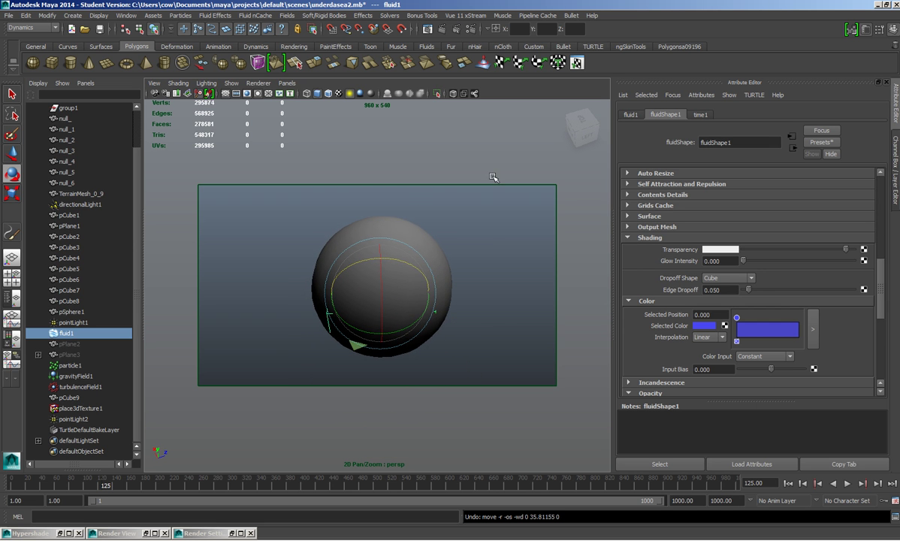
{"action": "scroll", "coordinate": [497, 177], "scroll_direction": "up", "scroll_amount": 10}
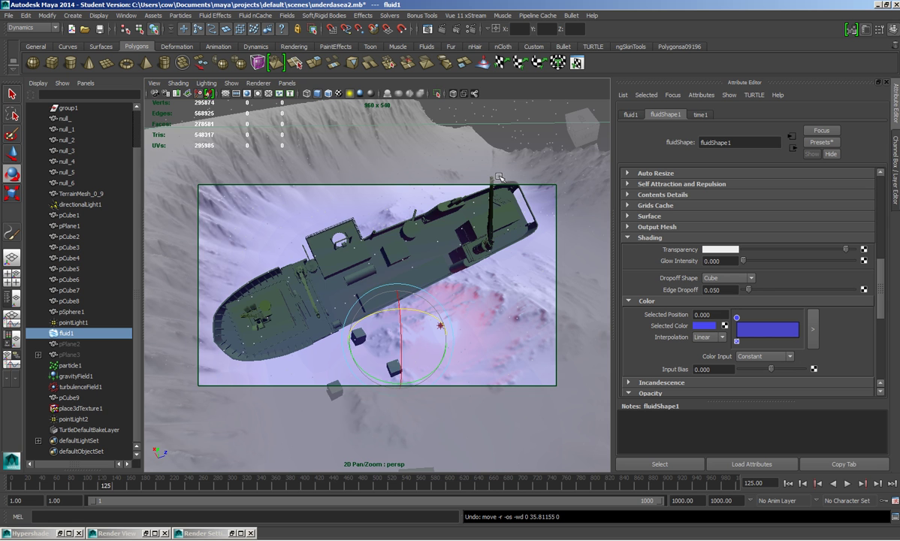
{"action": "key", "text": "["}
{"action": "key", "text": "["}
{"action": "key", "text": "["}
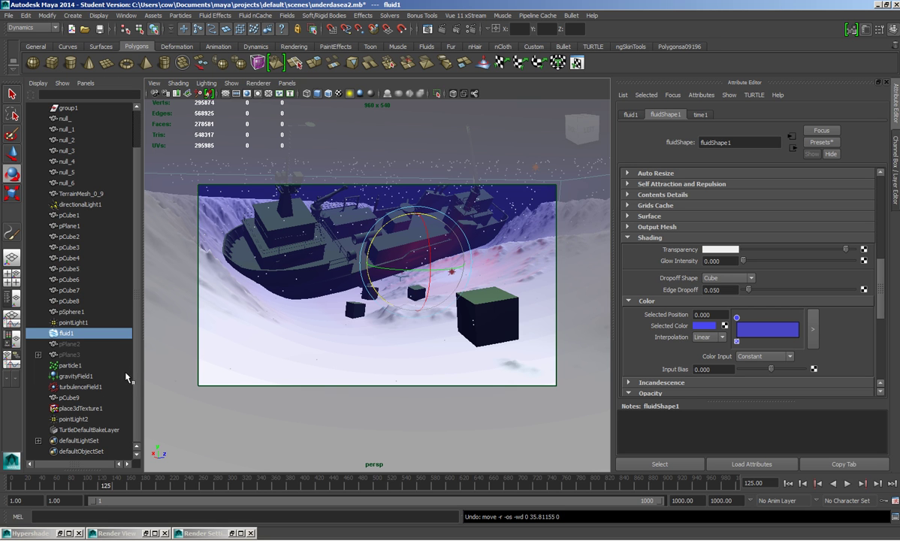
Open the Hypershade, bring the perspective camera's lens shader network into view, and show the attributes of mia_exposure_simple1.
{"action": "double_click", "coordinate": [33, 536]}
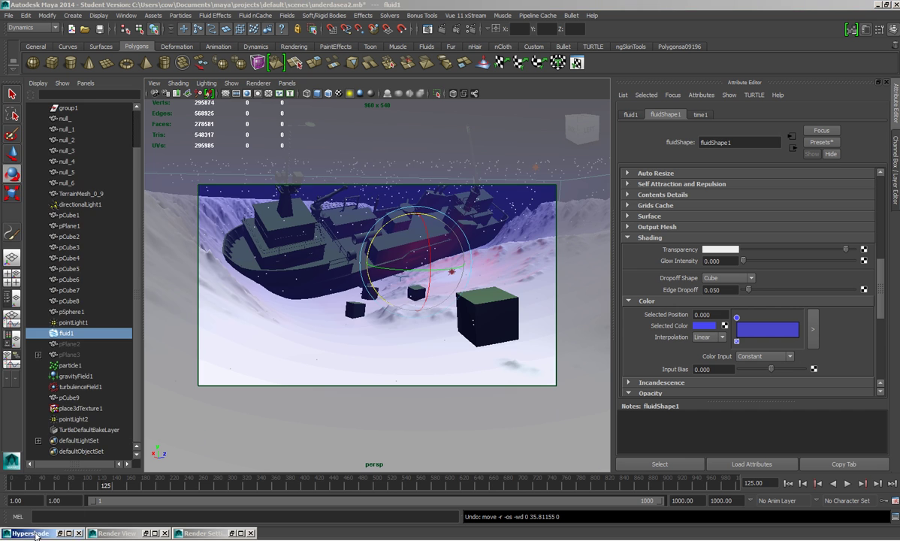
{"action": "left_click_drag", "start_coordinate": [233, 133], "coordinate": [411, 91]}
{"action": "left_click_drag", "start_coordinate": [139, 249], "coordinate": [269, 236]}
{"action": "left_click_drag", "start_coordinate": [466, 84], "coordinate": [295, 94]}
{"action": "left_click_drag", "start_coordinate": [78, 251], "coordinate": [172, 326]}
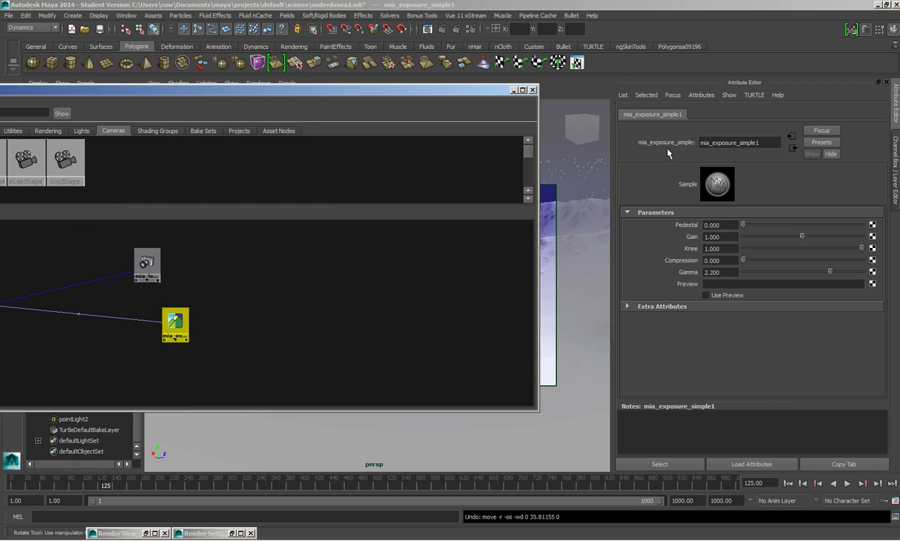
Reposition the mia_exposure_simple1 node just above the camera shape node, separating it from the mia_lens_bokeh1 lens shader.
{"action": "left_click_drag", "start_coordinate": [174, 321], "coordinate": [148, 313]}
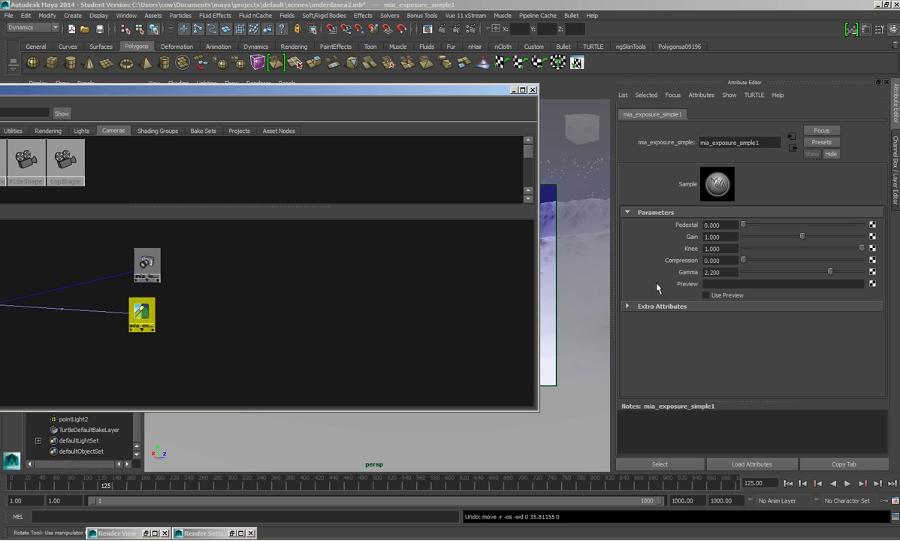
{"action": "left_click_drag", "start_coordinate": [142, 317], "coordinate": [138, 314]}
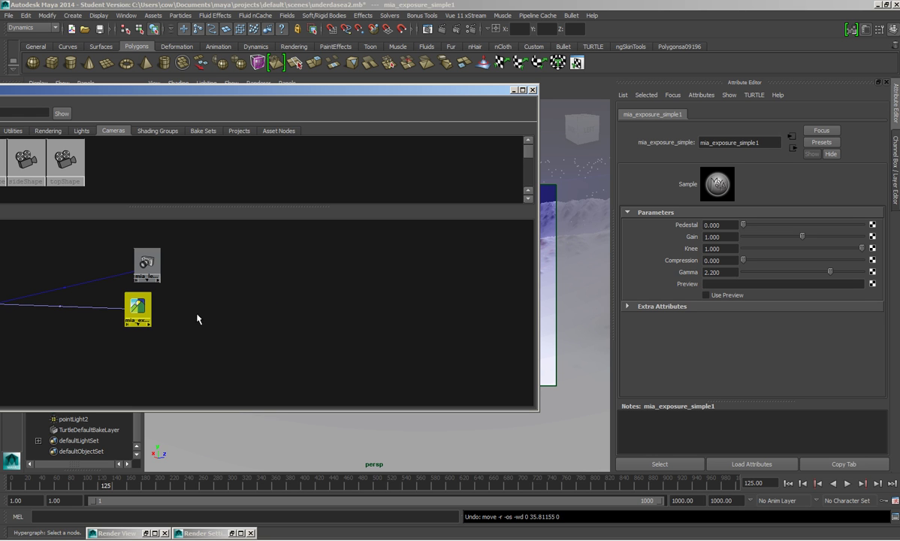
{"action": "middle_click_drag", "start_coordinate": [157, 325], "coordinate": [327, 332], "text": "alt"}
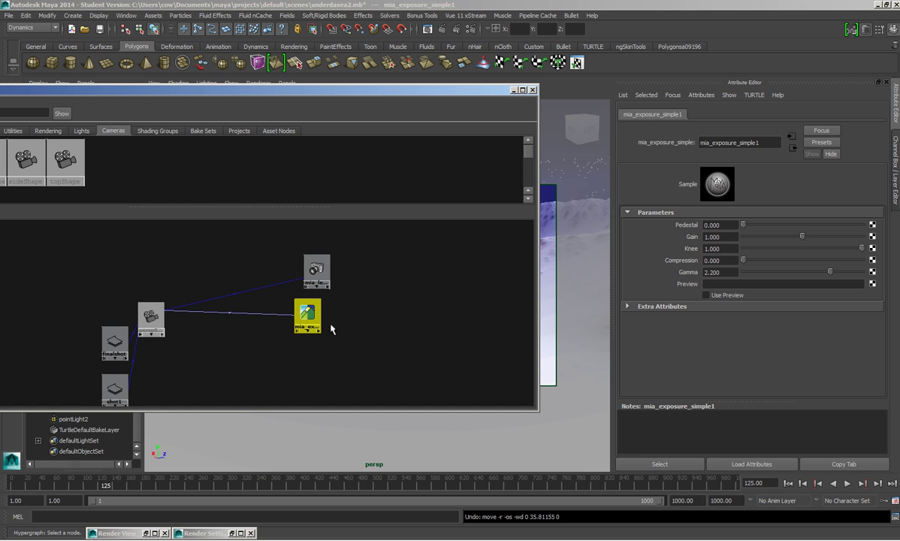
{"action": "left_click_drag", "start_coordinate": [307, 314], "coordinate": [106, 280]}
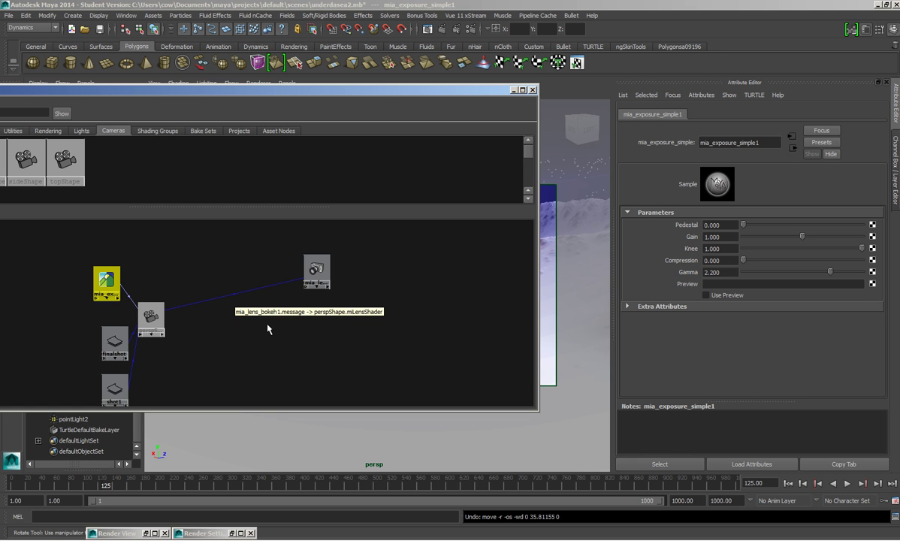
{"action": "mouse_move", "coordinate": [102, 281]}
{"action": "left_mouse_down"}
{"action": "mouse_move", "coordinate": [105, 265]}
{"action": "mouse_move", "coordinate": [96, 280]}
{"action": "mouse_move", "coordinate": [103, 291]}
{"action": "mouse_move", "coordinate": [113, 288]}
{"action": "left_mouse_up"}
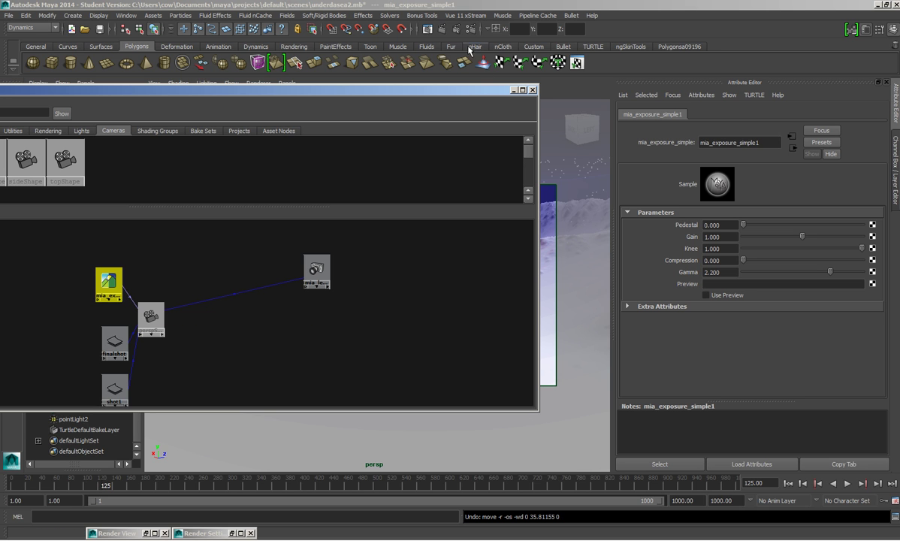
Open the Render Settings and review the common color management and file output options.
{"action": "left_click", "coordinate": [440, 30]}
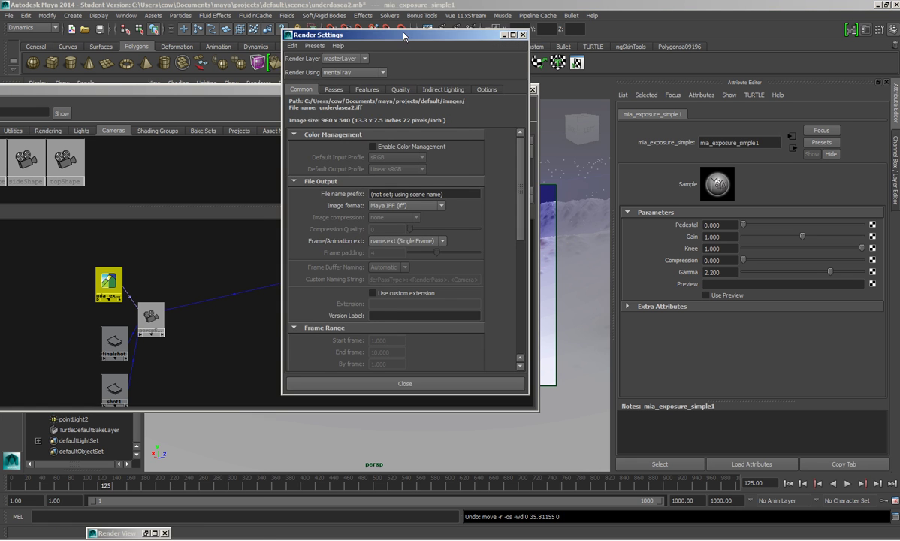
{"action": "left_click_drag", "start_coordinate": [404, 36], "coordinate": [371, 49]}
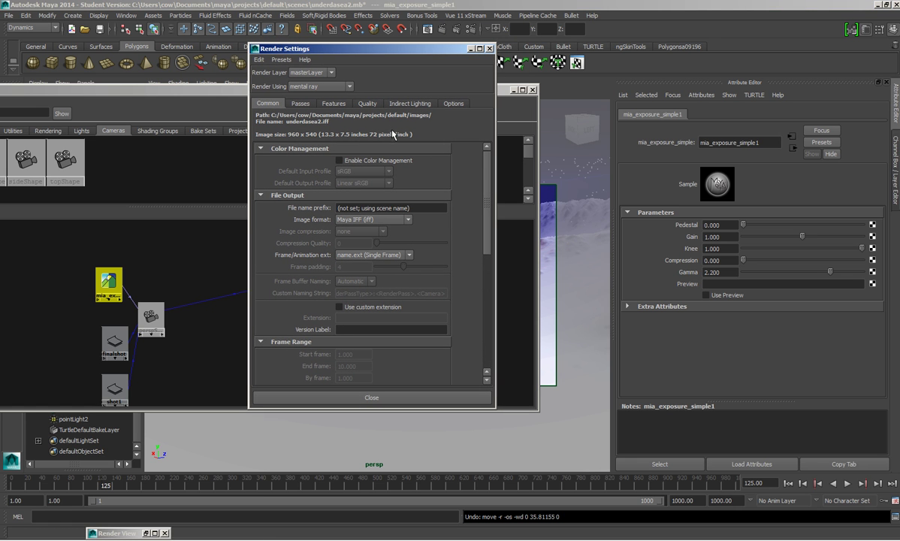
{"action": "left_click", "coordinate": [258, 60]}
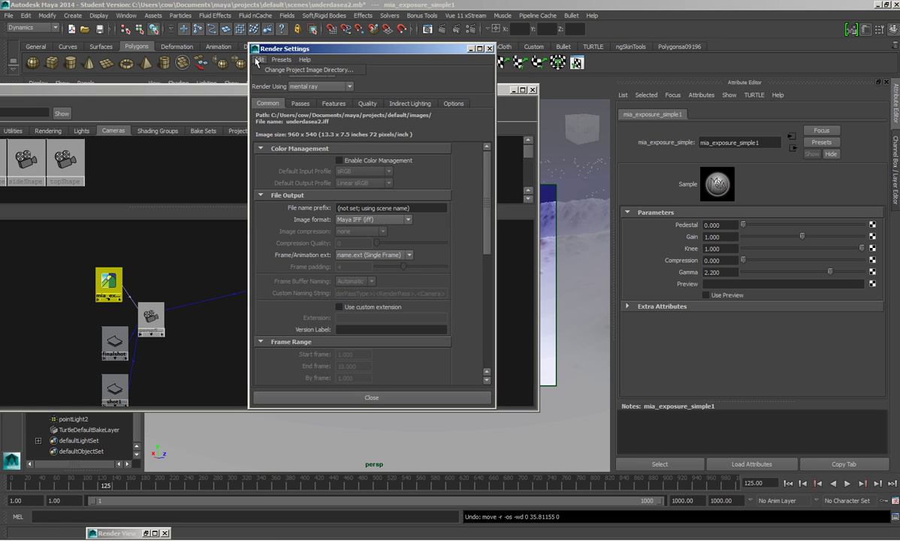
{"action": "left_click", "coordinate": [353, 59]}
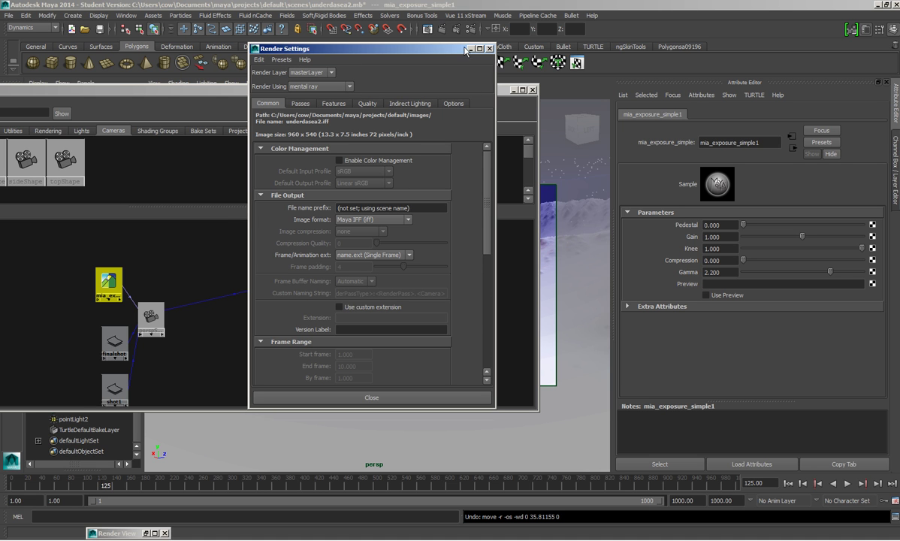
Bring up the finished shipwreck render in the Render View and open its color management settings.
{"action": "double_click", "coordinate": [112, 533]}
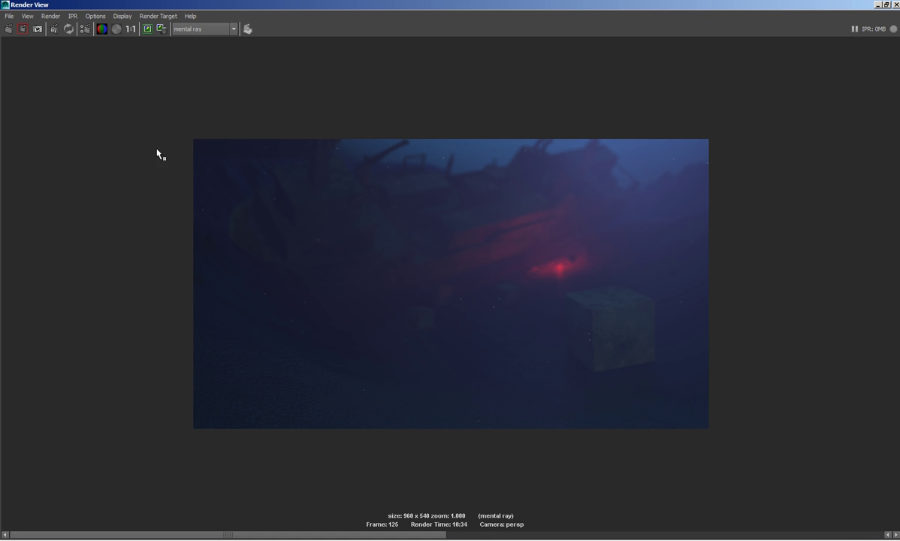
{"action": "left_click", "coordinate": [50, 20]}
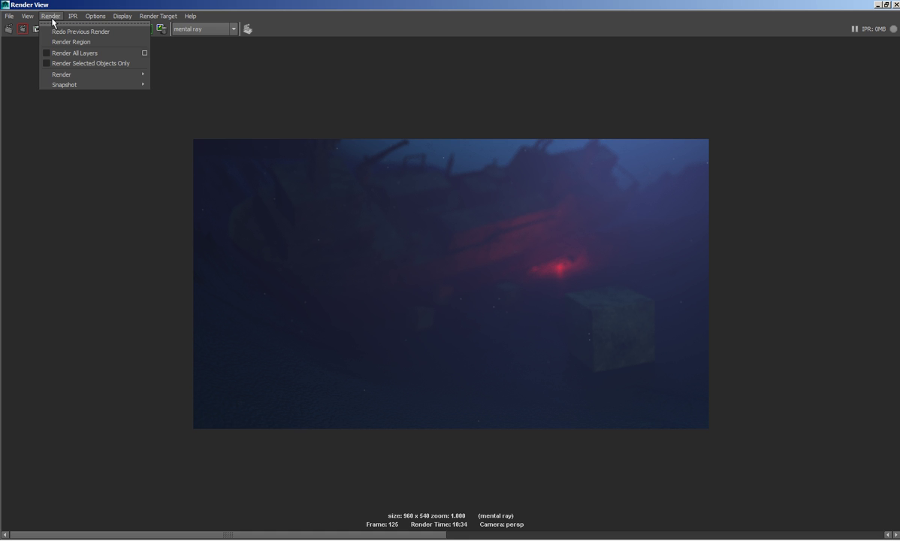
{"action": "mouse_move", "coordinate": [123, 16]}
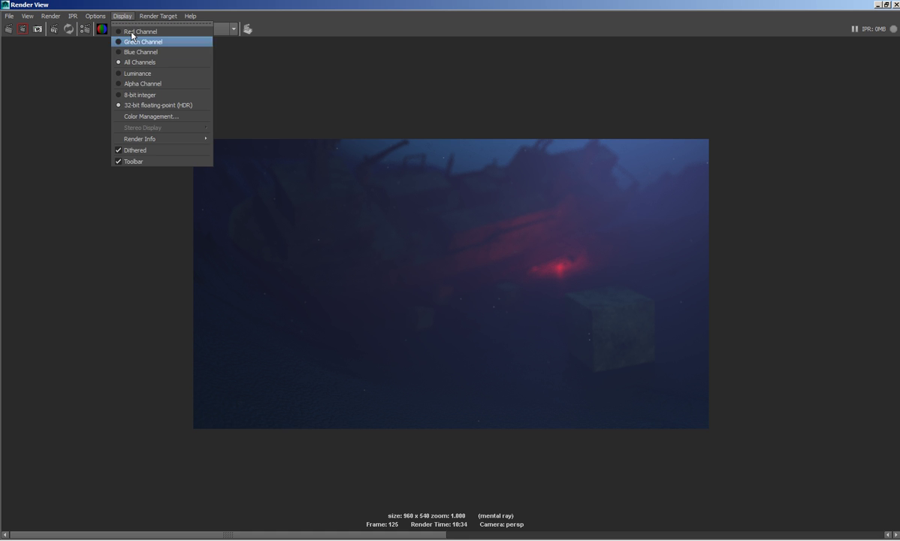
{"action": "left_click", "coordinate": [172, 118]}
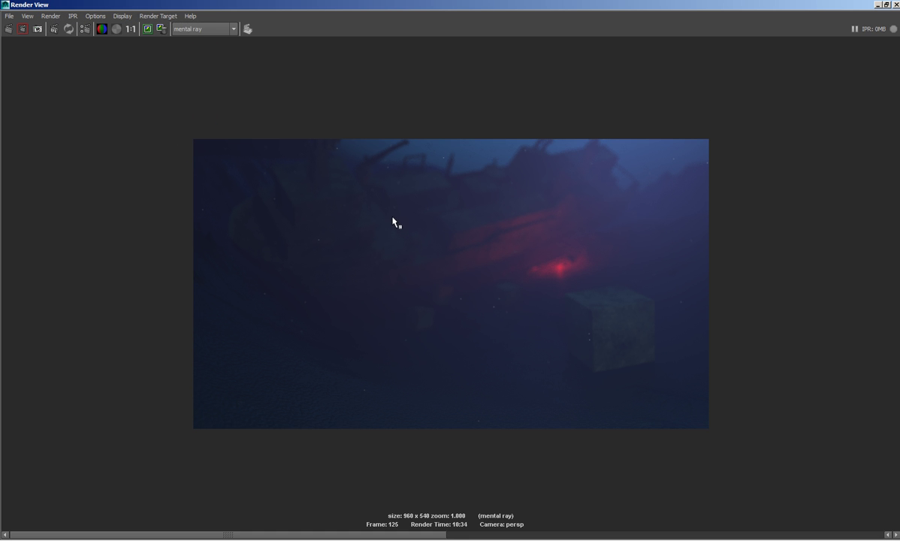
{"action": "left_click", "coordinate": [121, 16]}
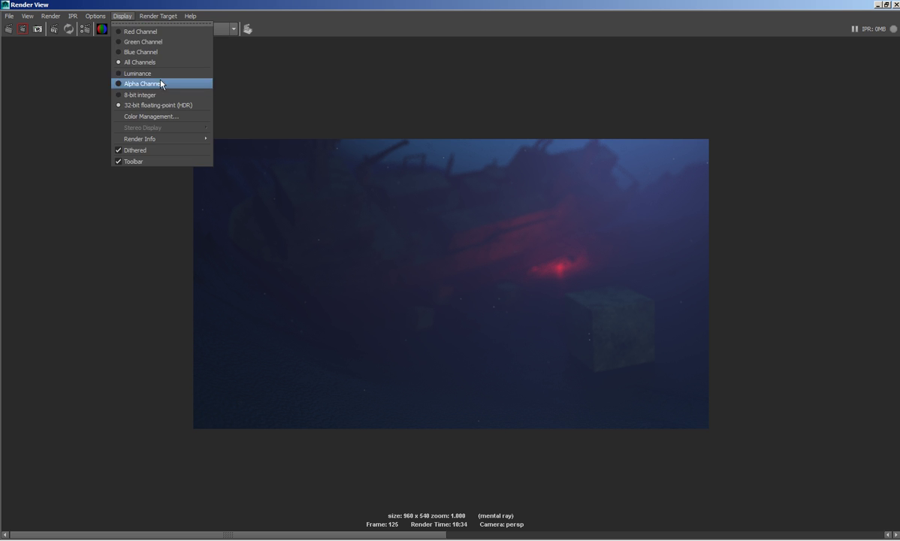
{"action": "left_click", "coordinate": [168, 116]}
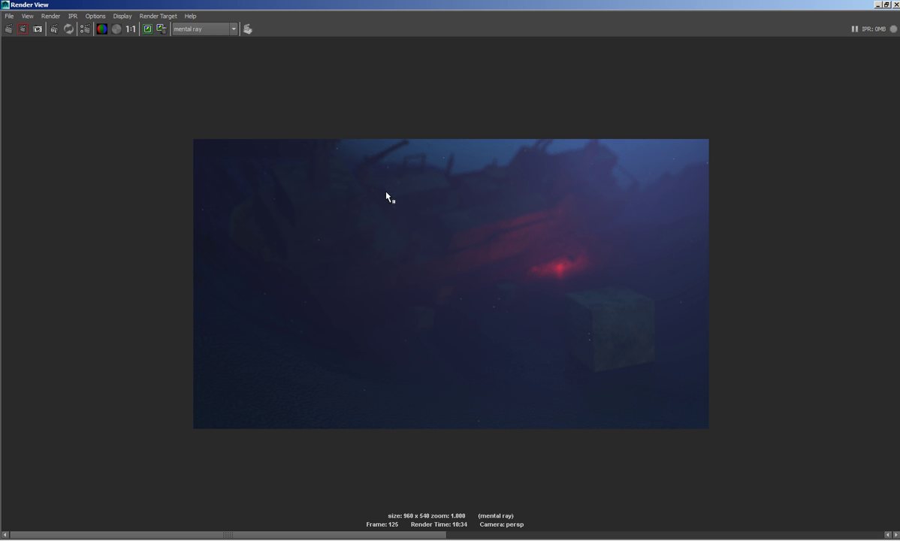
Shrink the Render View window and place it so the render and the defaultViewColorManager attributes are both visible.
{"action": "left_click_drag", "start_coordinate": [480, 10], "coordinate": [502, 52]}
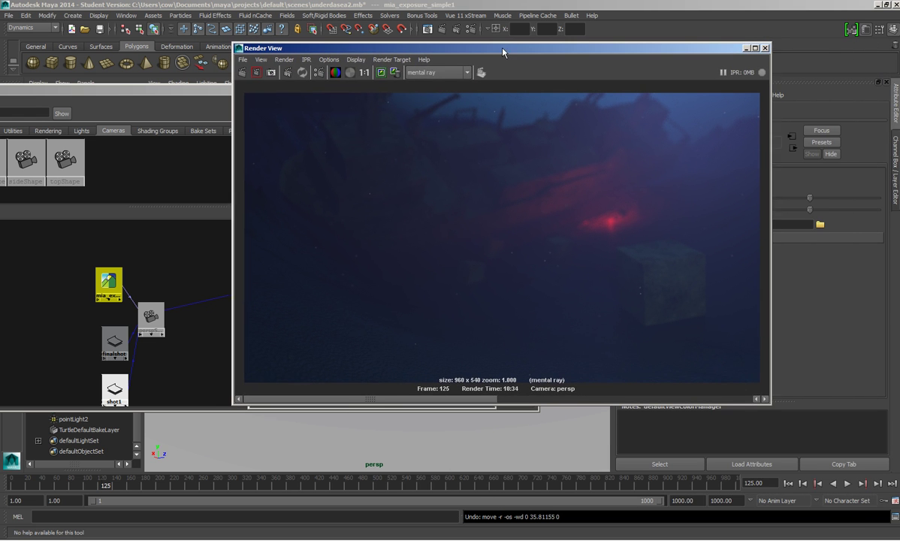
{"action": "left_click", "coordinate": [356, 60]}
{"action": "left_click", "coordinate": [353, 153]}
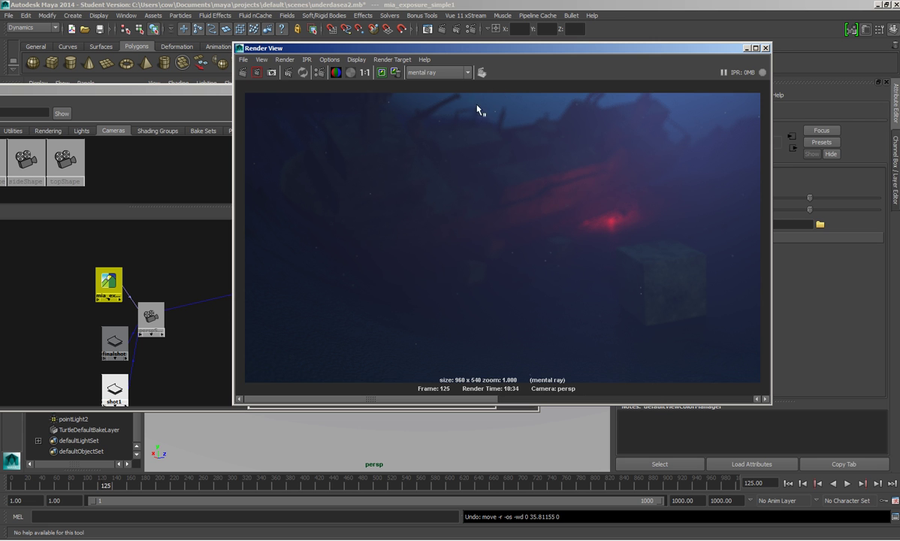
{"action": "left_click_drag", "start_coordinate": [484, 54], "coordinate": [534, 92]}
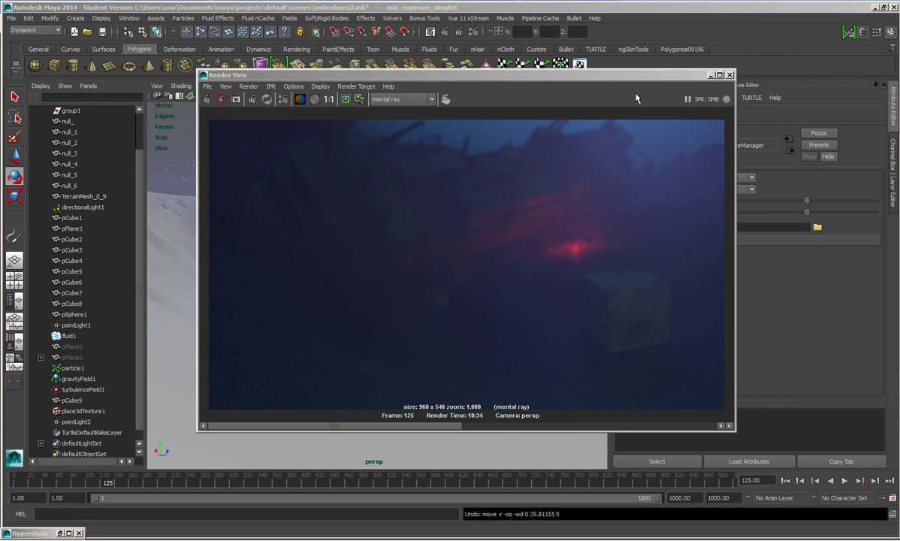
{"action": "left_click_drag", "start_coordinate": [631, 78], "coordinate": [567, 95]}
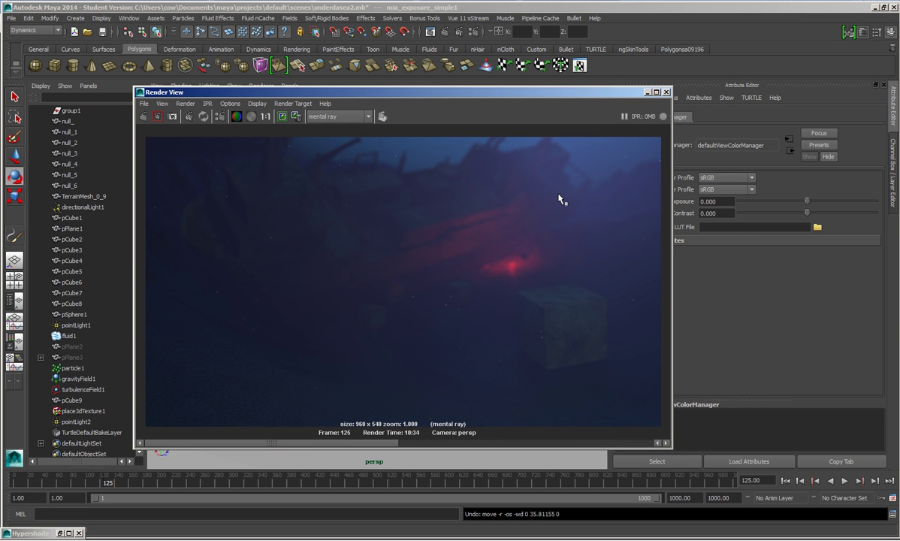
{"action": "left_click_drag", "start_coordinate": [573, 96], "coordinate": [466, 85]}
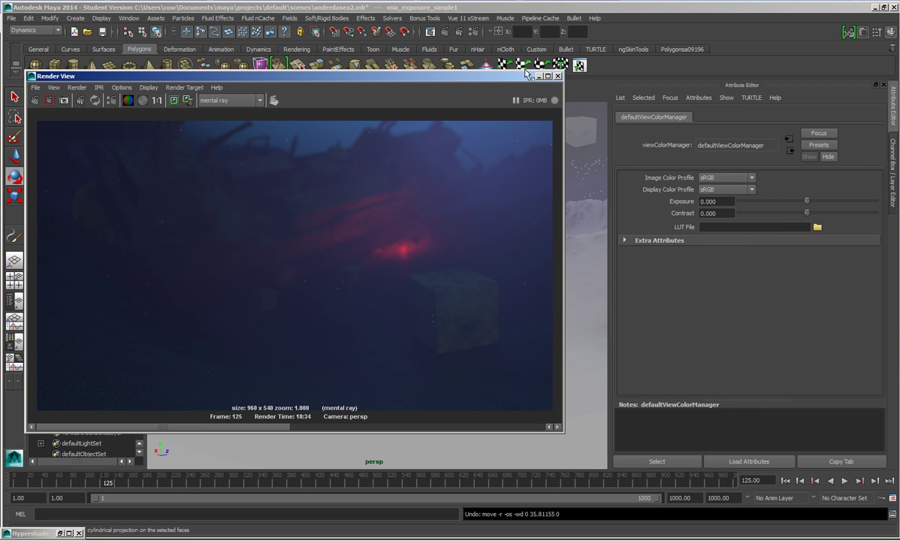
{"action": "left_click_drag", "start_coordinate": [499, 81], "coordinate": [478, 104]}
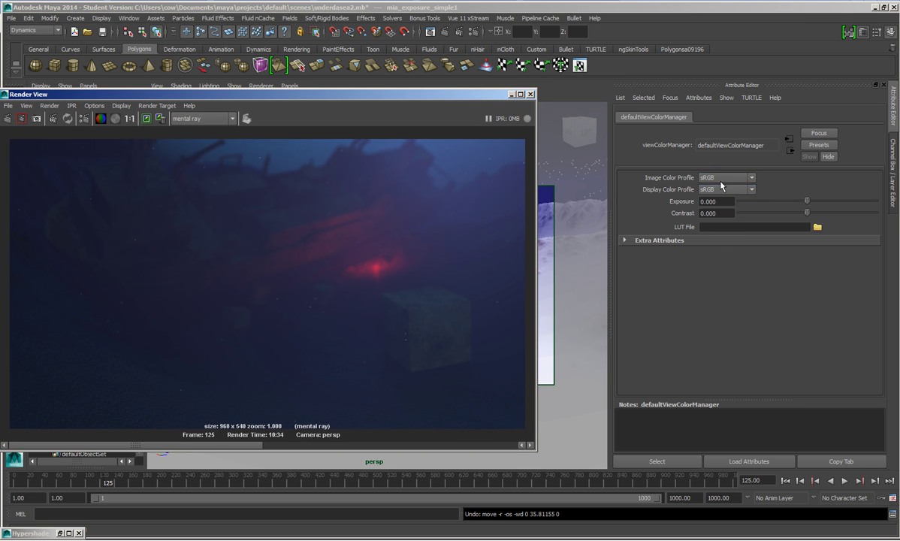
Try Linear sRGB and Linear Rec. 709 as the display color profile for the render, then restore sRGB.
{"action": "left_click", "coordinate": [706, 189]}
{"action": "left_click", "coordinate": [717, 199]}
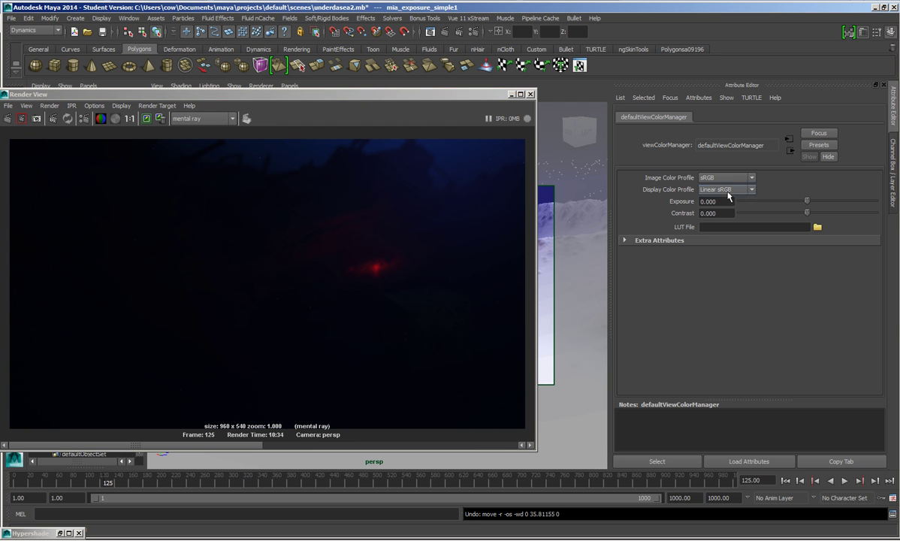
{"action": "left_click", "coordinate": [726, 189]}
{"action": "left_click", "coordinate": [717, 206]}
{"action": "left_click", "coordinate": [729, 190]}
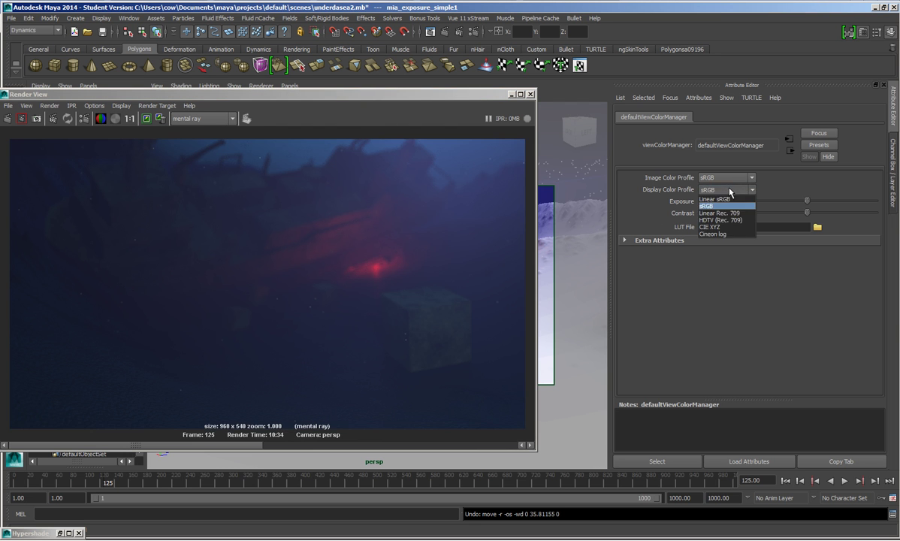
{"action": "left_click", "coordinate": [720, 213]}
{"action": "left_click", "coordinate": [727, 190]}
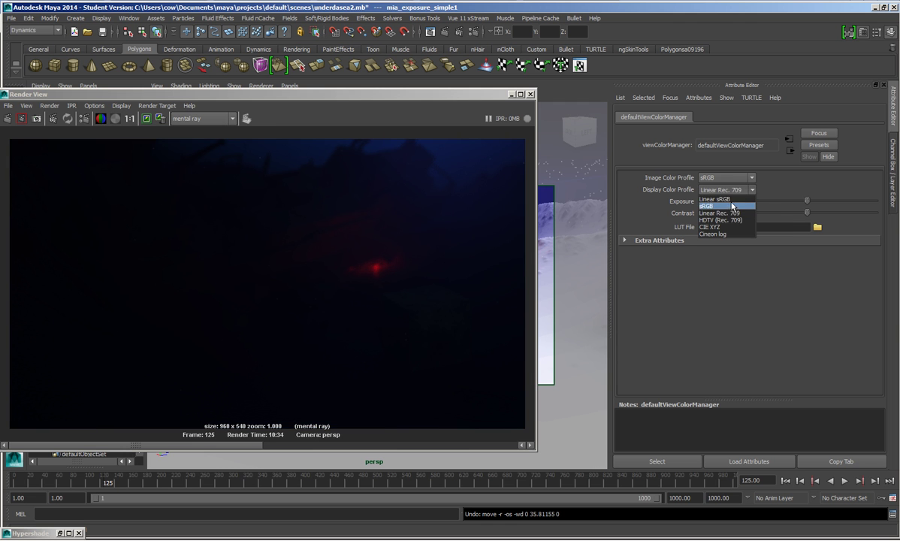
{"action": "left_click", "coordinate": [722, 206]}
Try Linear sRGB as the image color profile for the shipwreck render, then restore sRGB.
{"action": "left_click", "coordinate": [729, 178]}
{"action": "left_click", "coordinate": [731, 188]}
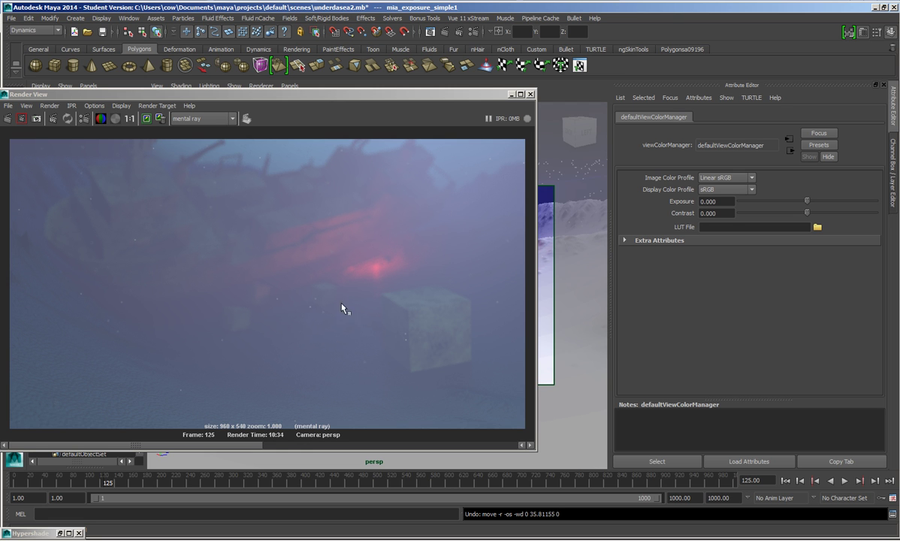
{"action": "left_click", "coordinate": [710, 178]}
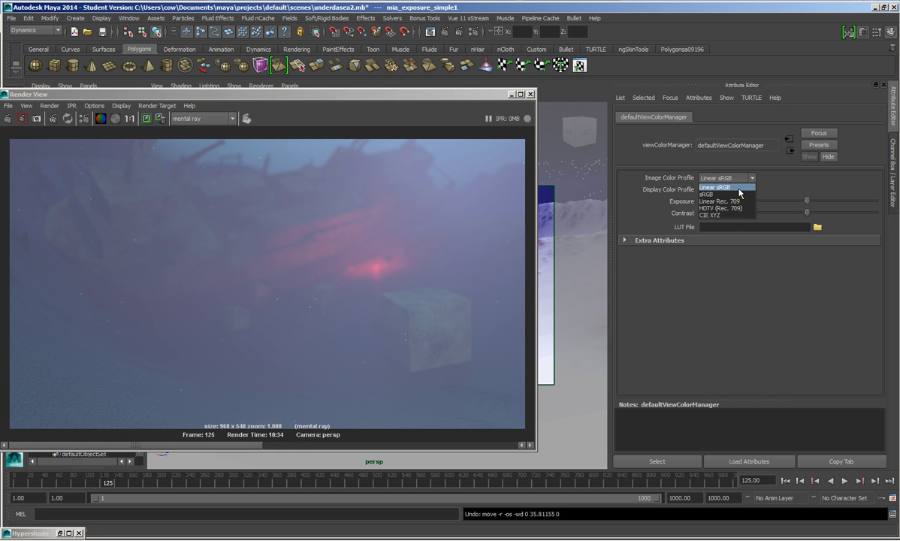
{"action": "left_click", "coordinate": [717, 194]}
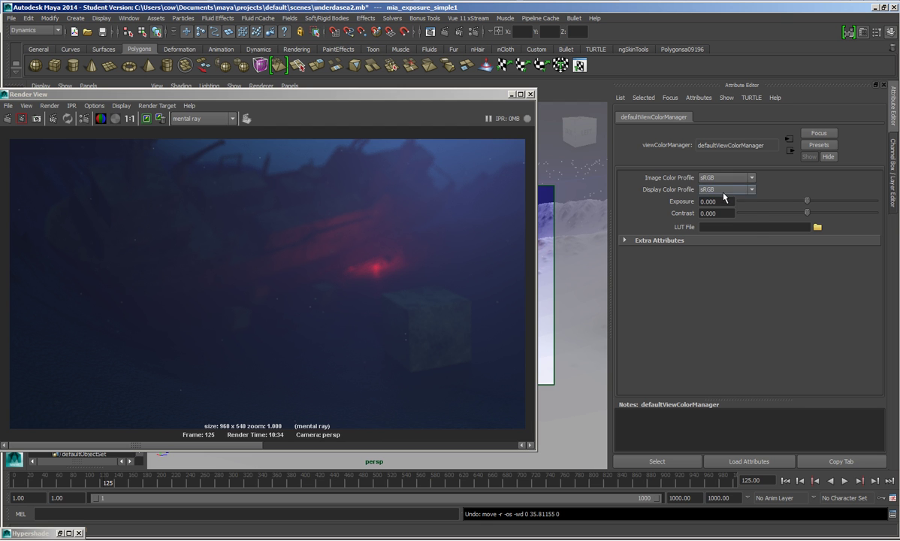
Compare the render with its display color profile at Linear sRGB, then return the profile to sRGB.
{"action": "left_click", "coordinate": [725, 189]}
{"action": "left_click", "coordinate": [686, 198]}
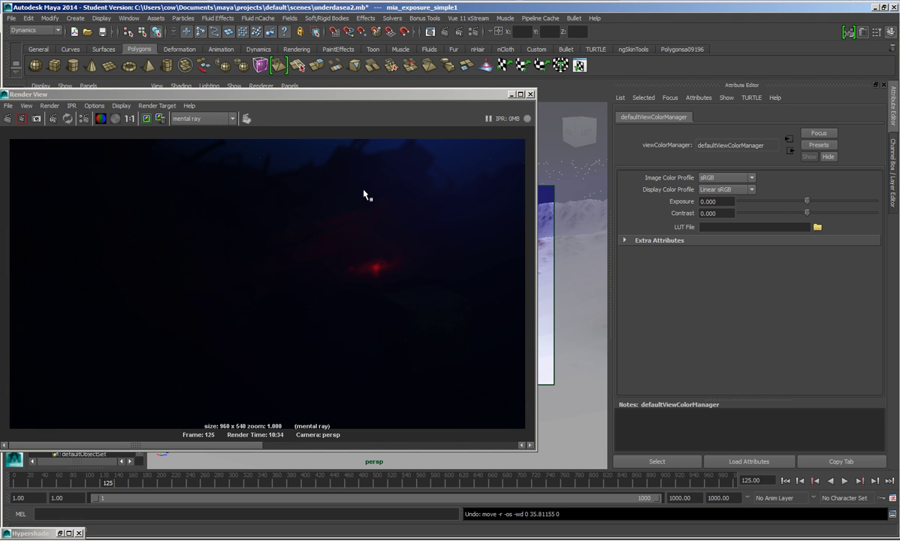
{"action": "left_click", "coordinate": [722, 189]}
{"action": "left_click", "coordinate": [734, 207]}
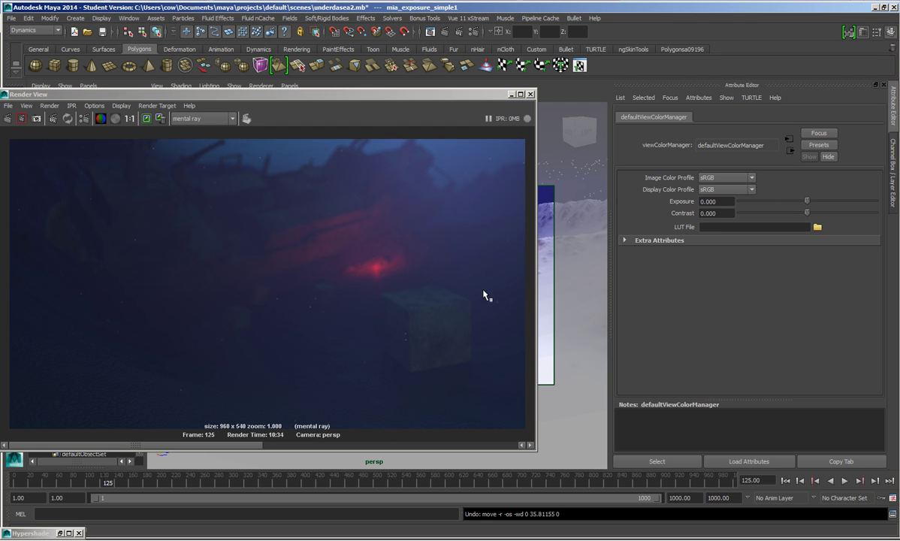
Recheck the render with the image color profile at Linear sRGB, reposition the Render View, and put the profile back to sRGB.
{"action": "left_click", "coordinate": [738, 179]}
{"action": "left_click", "coordinate": [713, 187]}
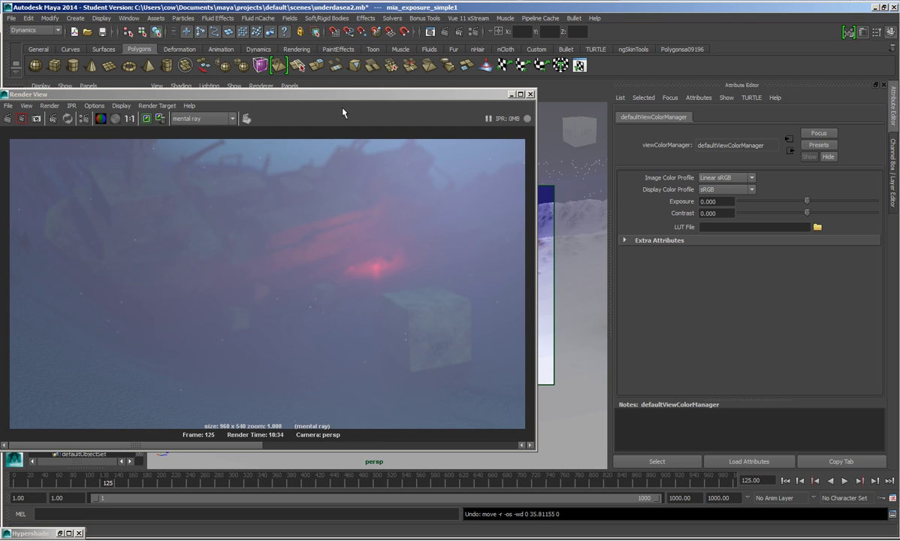
{"action": "left_click_drag", "start_coordinate": [359, 95], "coordinate": [420, 95]}
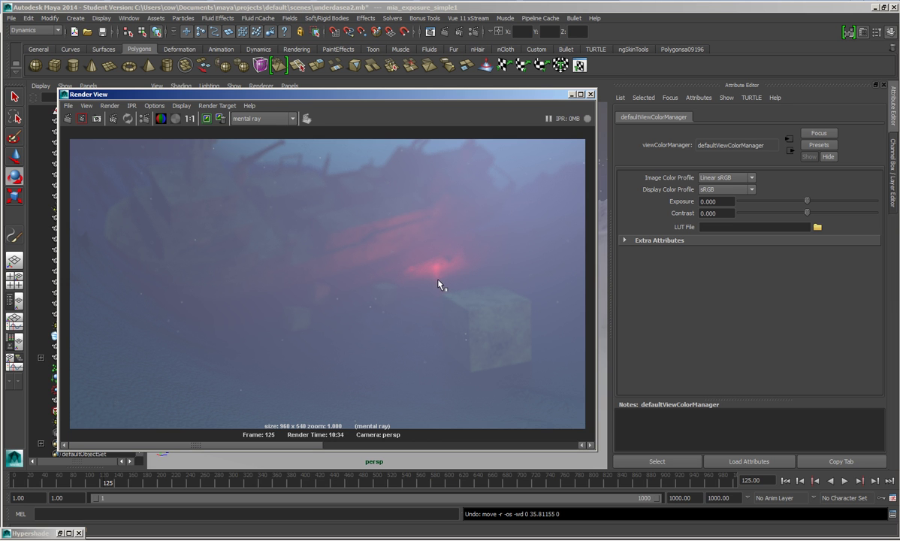
{"action": "left_click", "coordinate": [723, 178]}
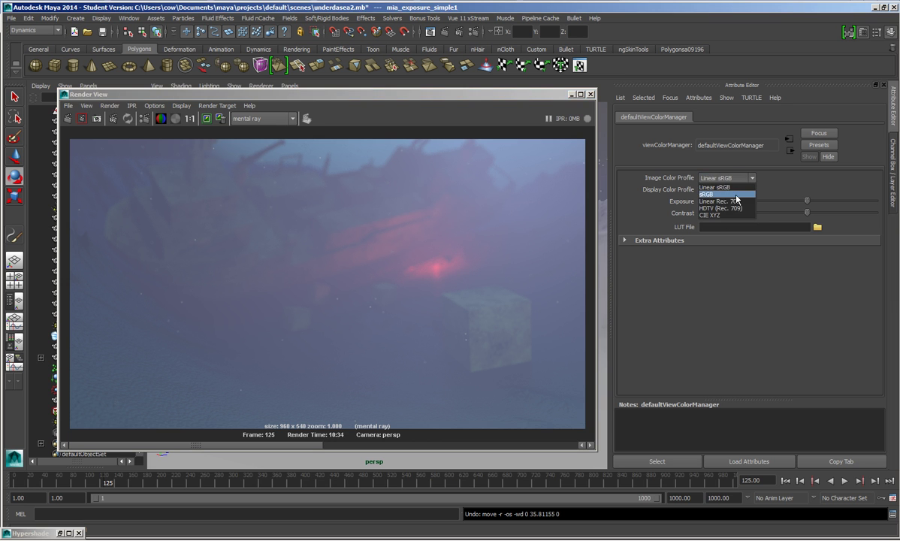
{"action": "left_click", "coordinate": [690, 194]}
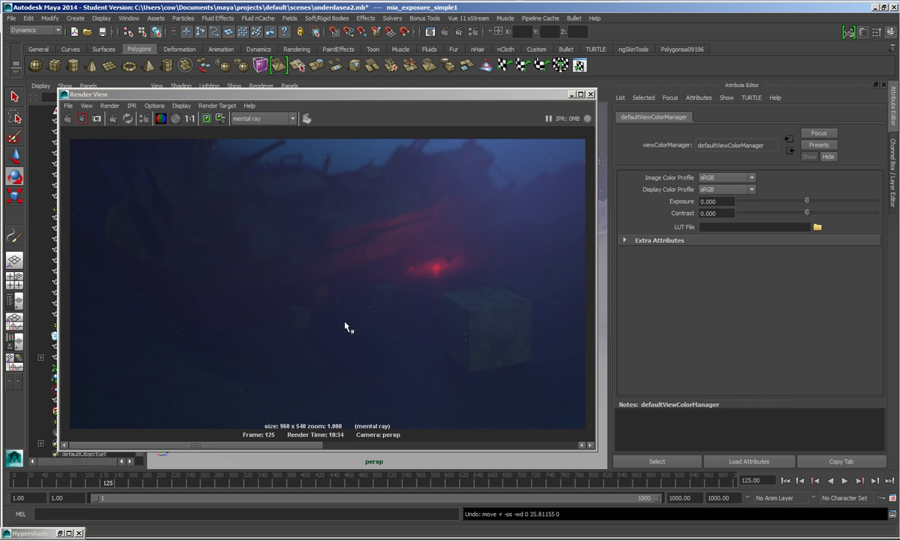
Preview the render once more with a Linear sRGB display color profile, then switch the display profile back to sRGB.
{"action": "left_click", "coordinate": [723, 189]}
{"action": "left_click", "coordinate": [683, 200]}
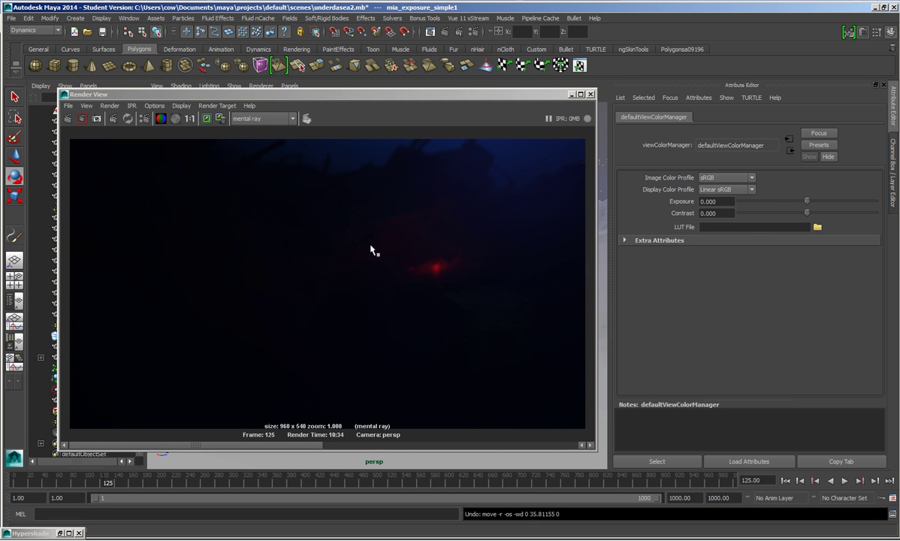
{"action": "left_click", "coordinate": [745, 190]}
{"action": "left_click", "coordinate": [730, 206]}
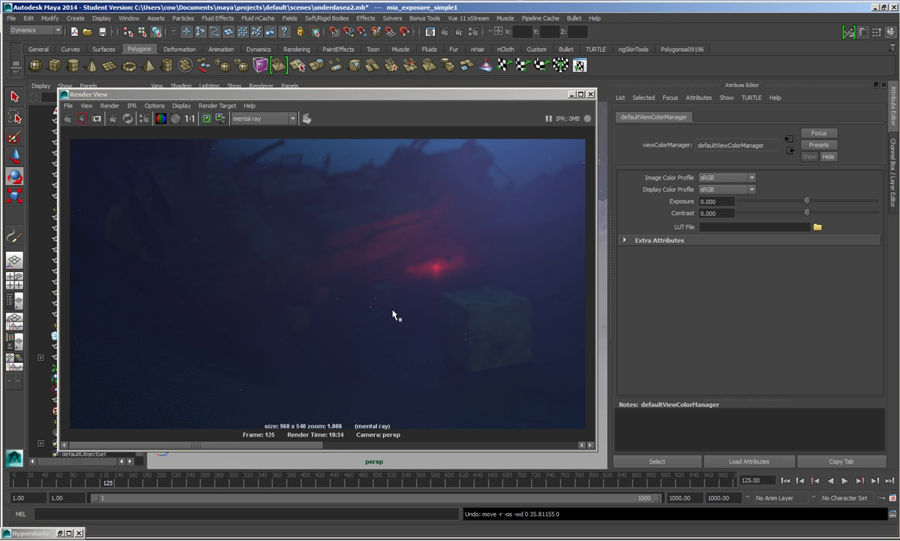
Bring up the Hypershade, minimize the Render View, and move the mia_lens_bokeh1 node closer to the camera node with its attributes visible.
{"action": "left_click_drag", "start_coordinate": [409, 104], "coordinate": [446, 78]}
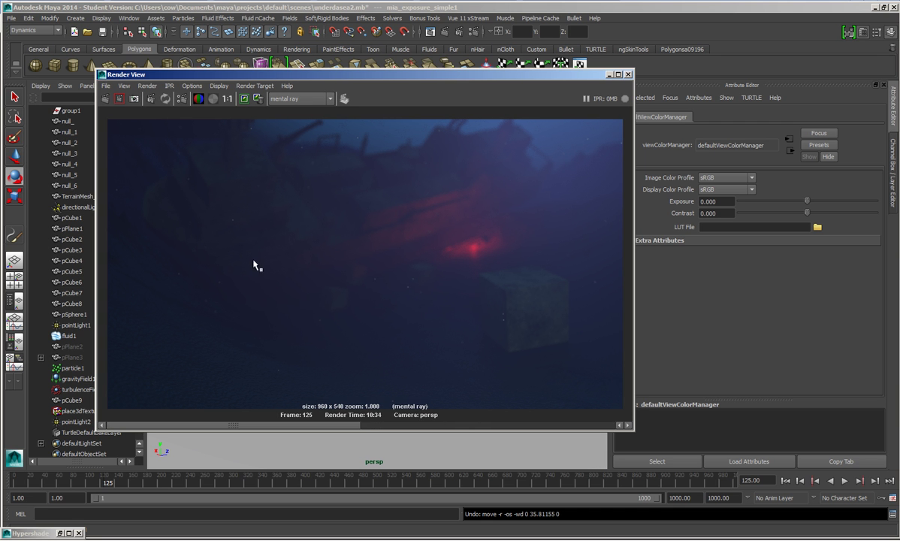
{"action": "double_click", "coordinate": [41, 533]}
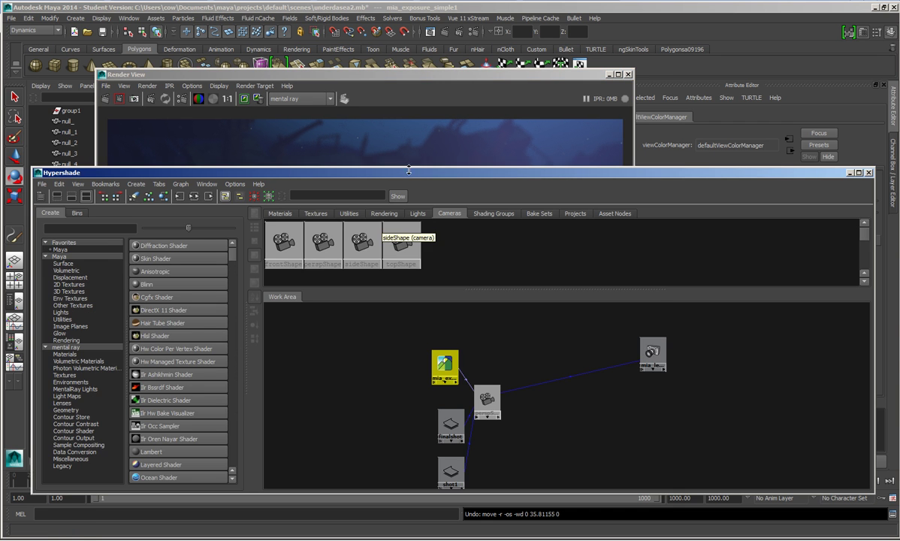
{"action": "left_click_drag", "start_coordinate": [462, 171], "coordinate": [369, 115]}
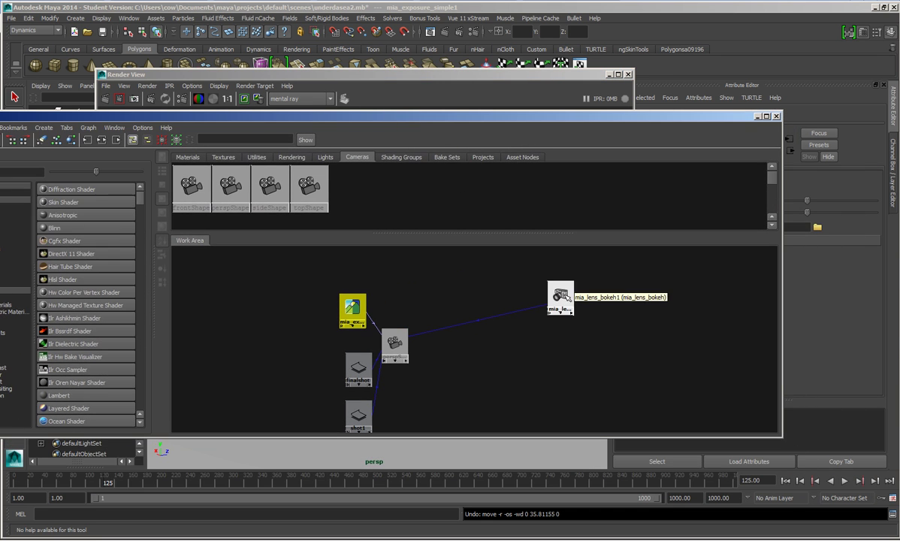
{"action": "left_click_drag", "start_coordinate": [569, 295], "coordinate": [464, 271]}
{"action": "left_click_drag", "start_coordinate": [618, 118], "coordinate": [505, 139]}
{"action": "left_click", "coordinate": [610, 76]}
{"action": "left_click_drag", "start_coordinate": [558, 139], "coordinate": [494, 108]}
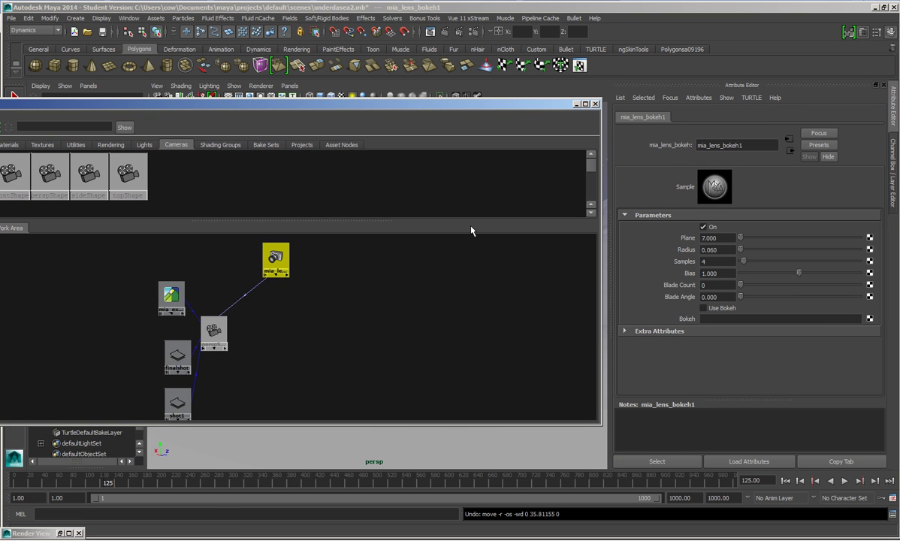
Examine the Plane, Radius and Samples parameters of the mia_lens_bokeh1 lens shader.
{"action": "left_click", "coordinate": [730, 248]}
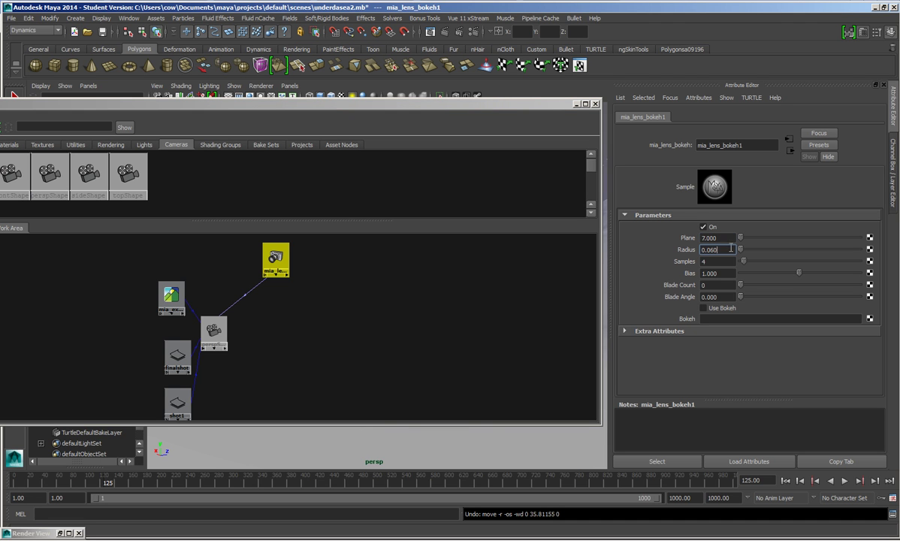
{"action": "left_click", "coordinate": [729, 263]}
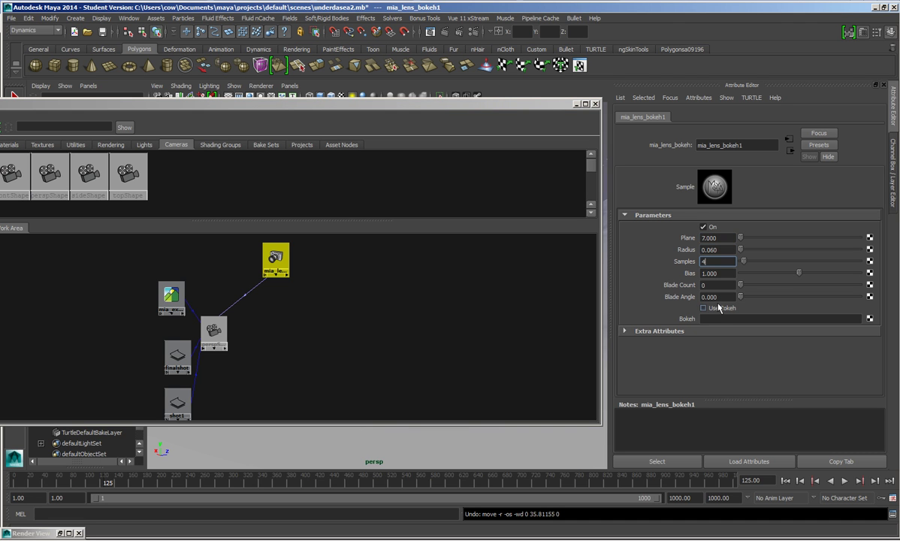
{"action": "left_click", "coordinate": [730, 237]}
{"action": "left_click", "coordinate": [728, 249]}
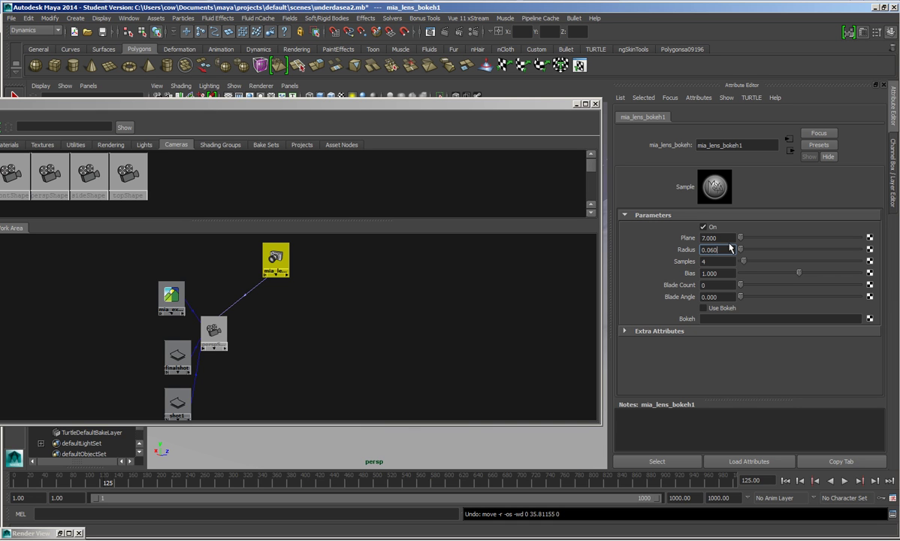
{"action": "left_click", "coordinate": [724, 261]}
Select the perspShape camera node in the Hypershade and inspect its mental ray lens shader assignments.
{"action": "left_click_drag", "start_coordinate": [532, 105], "coordinate": [424, 85]}
{"action": "left_click", "coordinate": [313, 304]}
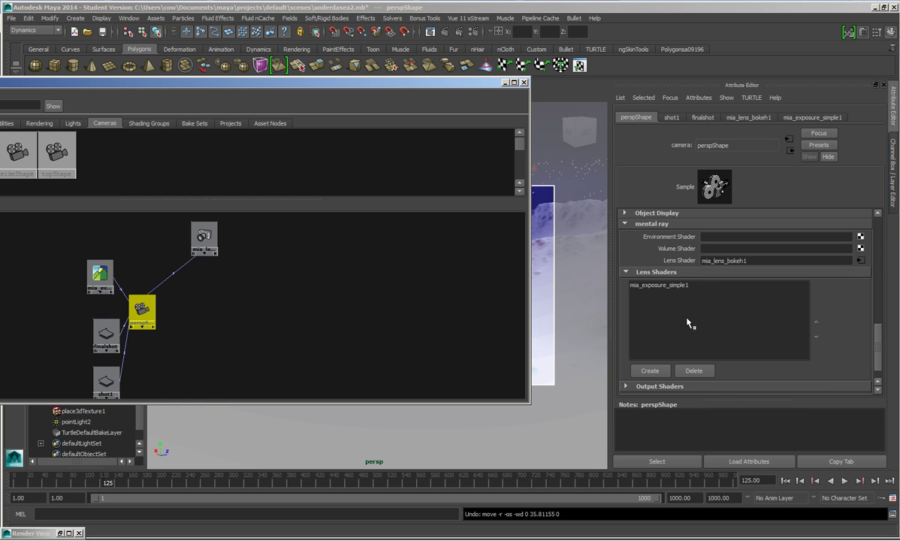
{"action": "left_click_drag", "start_coordinate": [348, 87], "coordinate": [547, 106]}
{"action": "left_click_drag", "start_coordinate": [619, 156], "coordinate": [609, 156]}
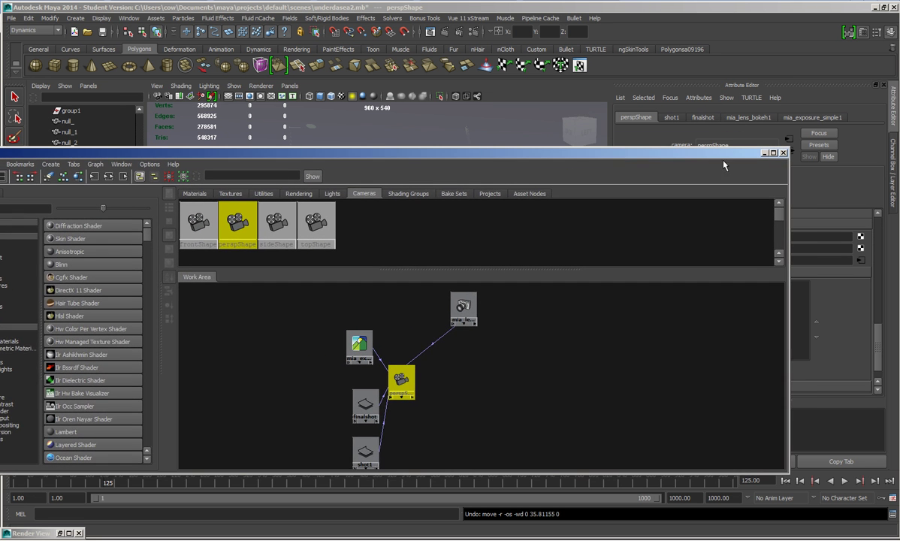
Reposition the Hypershade and select the mia_exposure_simple1 node, shifting it slightly away from the camera node.
{"action": "left_click_drag", "start_coordinate": [674, 156], "coordinate": [604, 305]}
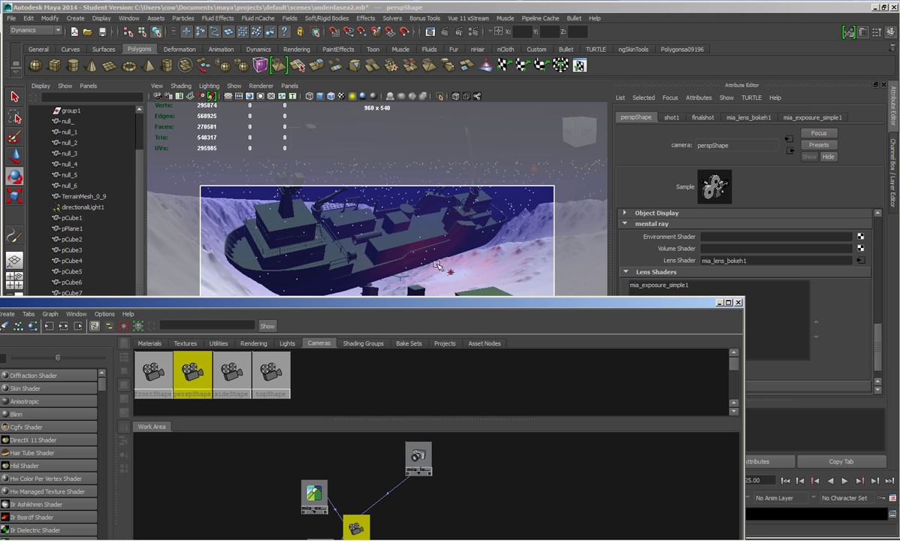
{"action": "left_click_drag", "start_coordinate": [505, 307], "coordinate": [493, 206]}
{"action": "left_click_drag", "start_coordinate": [340, 373], "coordinate": [319, 365]}
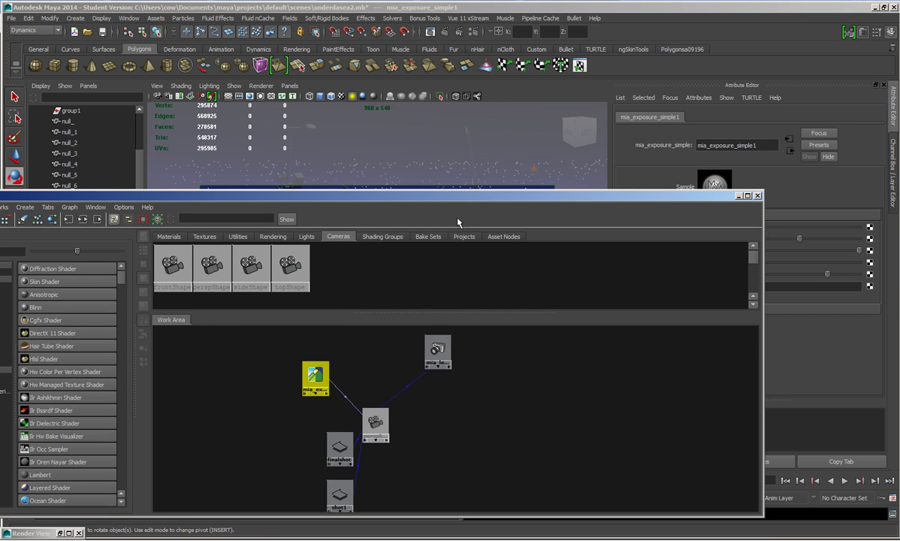
Review the color management section of the Render Settings and the Render View's display options, then minimize the Render View.
{"action": "left_click", "coordinate": [447, 32]}
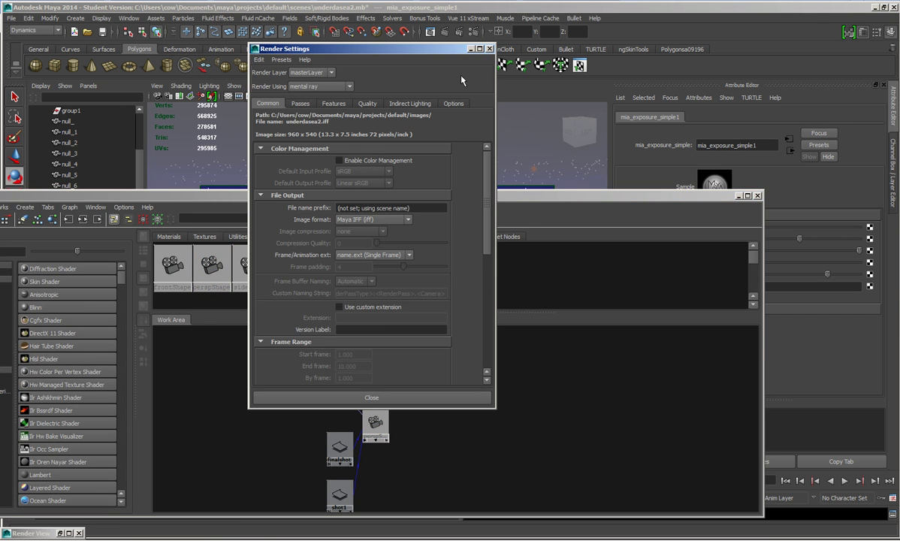
{"action": "left_click", "coordinate": [490, 48]}
{"action": "double_click", "coordinate": [39, 534]}
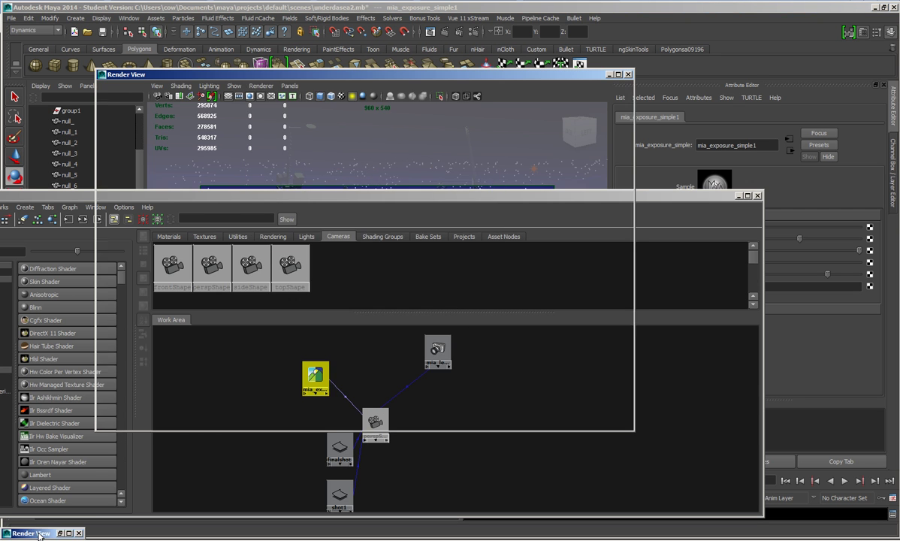
{"action": "left_click", "coordinate": [218, 86]}
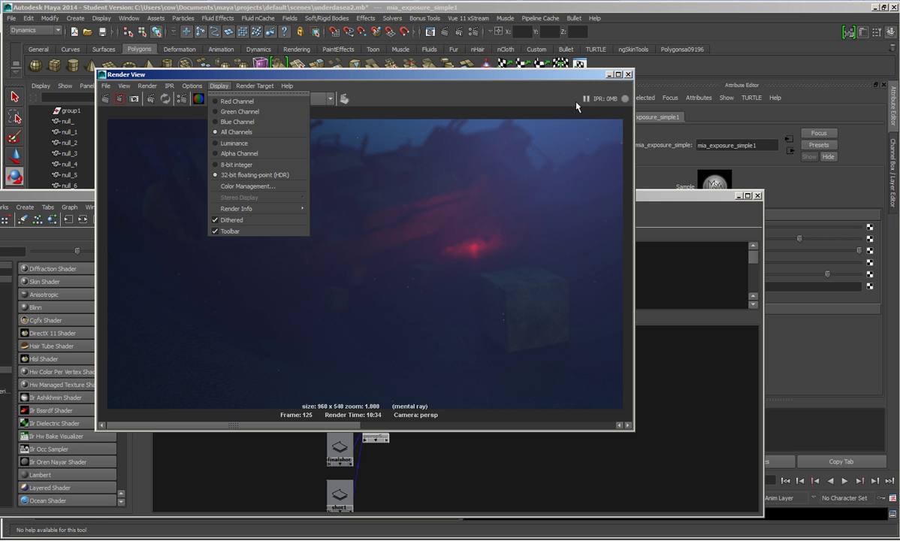
{"action": "left_click", "coordinate": [608, 76]}
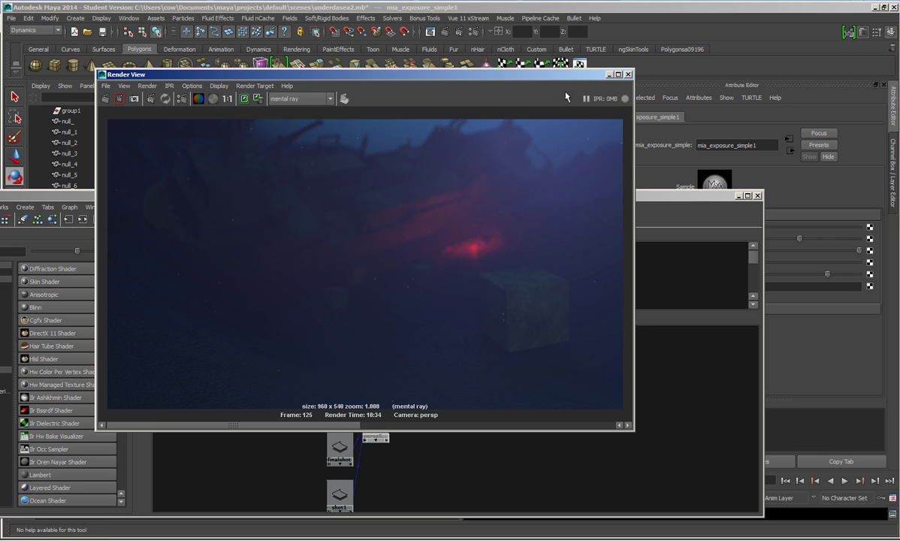
{"action": "left_click", "coordinate": [609, 75]}
Uncover the shipwreck viewport and review the attributes of mia_lens_bokeh1, fluid1 and particle1.
{"action": "left_click_drag", "start_coordinate": [536, 196], "coordinate": [440, 421]}
{"action": "left_click", "coordinate": [371, 346]}
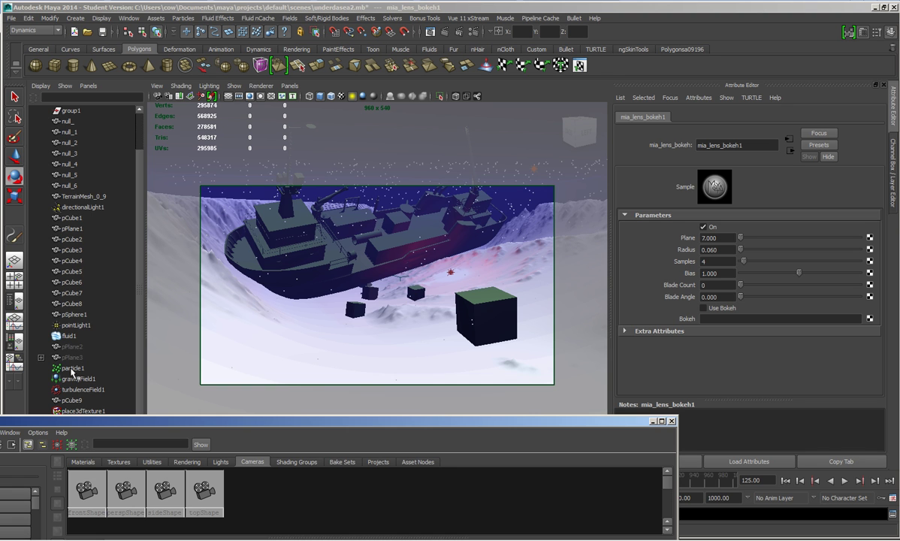
{"action": "left_click", "coordinate": [69, 336]}
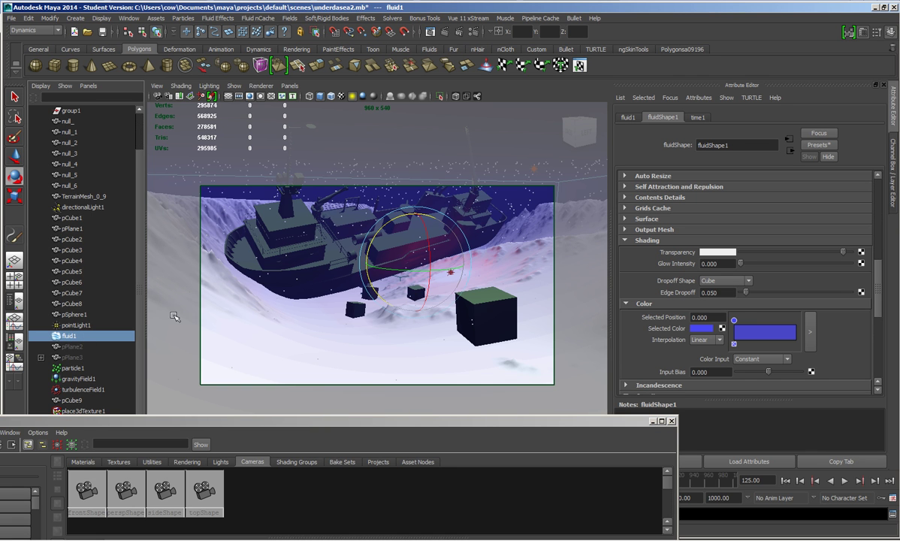
{"action": "left_click", "coordinate": [75, 368]}
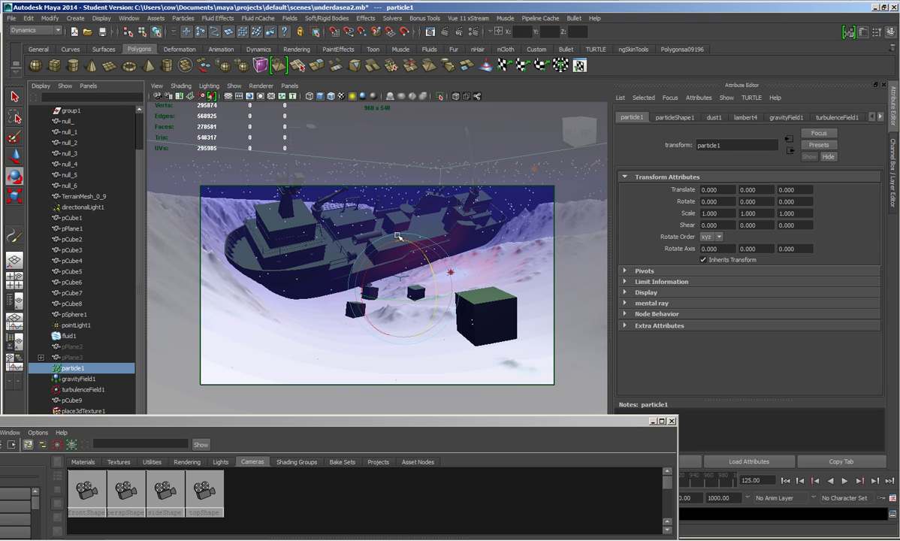
Reselect fluid1 and move the Hypershade so the camera's lens shader network is fully visible.
{"action": "left_click_drag", "start_coordinate": [308, 426], "coordinate": [417, 396]}
{"action": "left_click", "coordinate": [71, 336]}
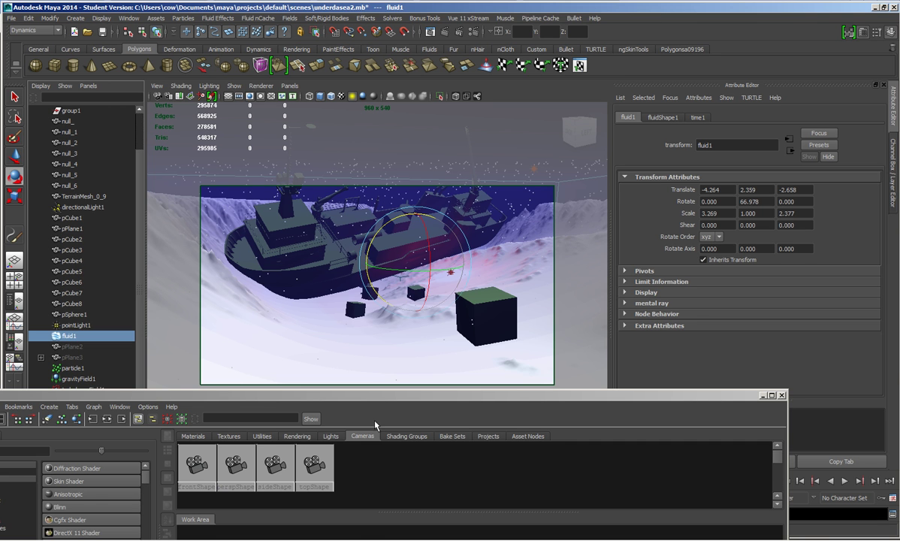
{"action": "left_click_drag", "start_coordinate": [387, 397], "coordinate": [419, 329]}
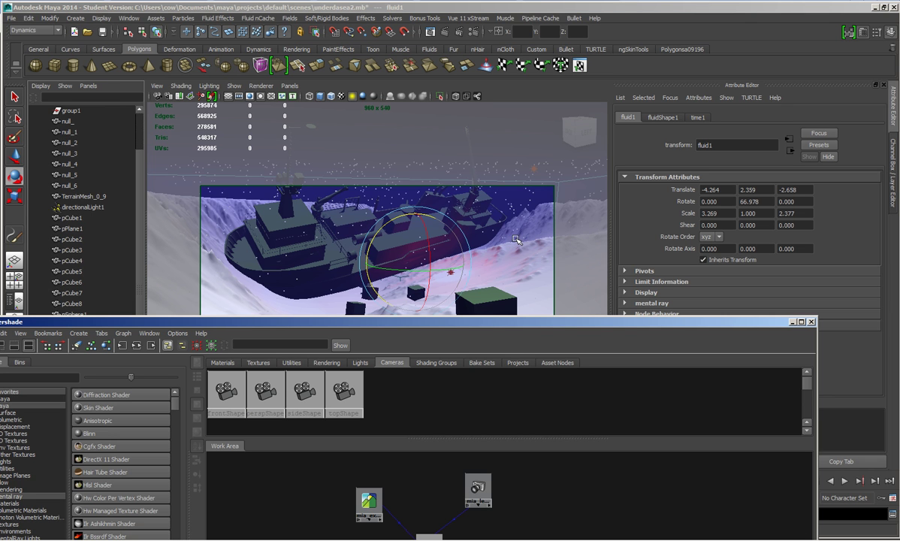
{"action": "left_click_drag", "start_coordinate": [490, 326], "coordinate": [528, 122]}
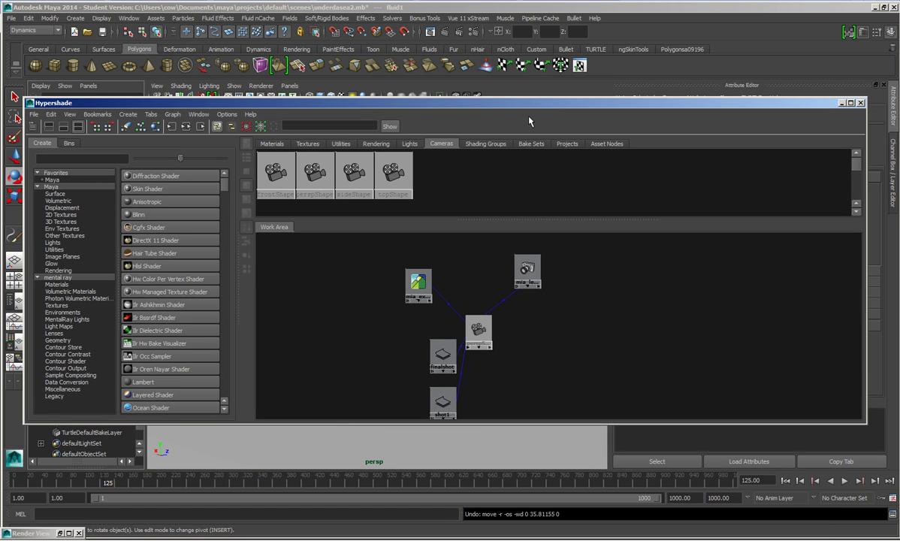